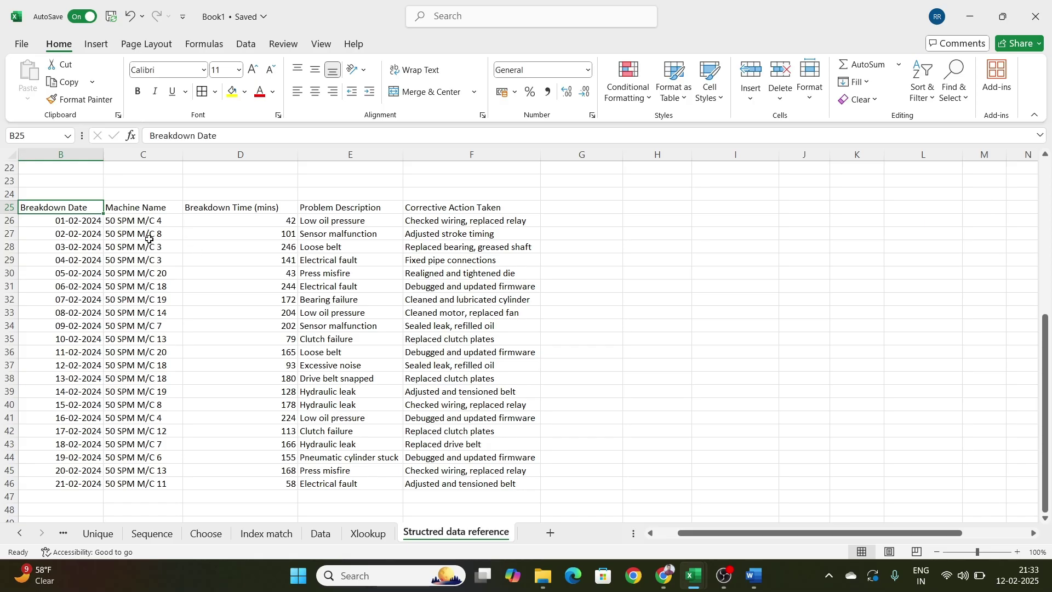
{"action": "left_click", "coordinate": [467, 265]}
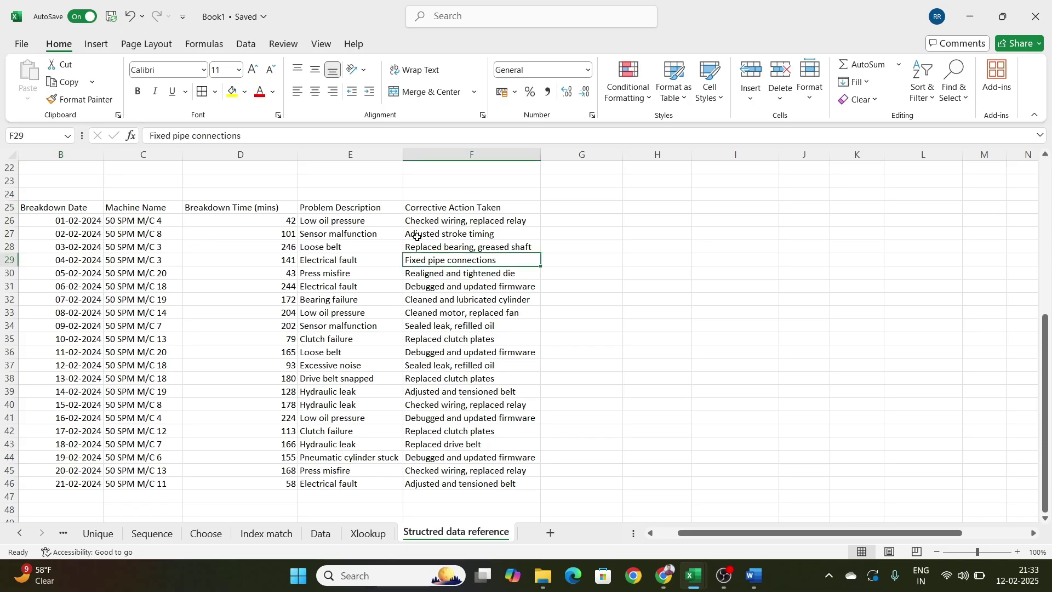
{"action": "left_click", "coordinate": [382, 225]}
{"action": "left_click", "coordinate": [456, 226]}
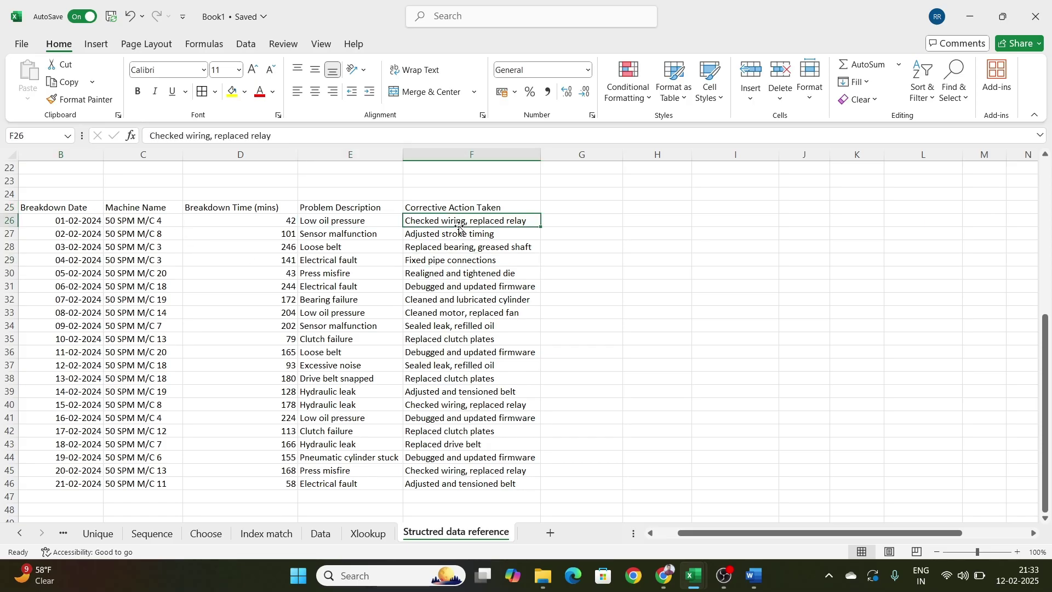
Convert the breakdown data in B25:F46 into a table with headers
{"action": "left_click", "coordinate": [72, 211]}
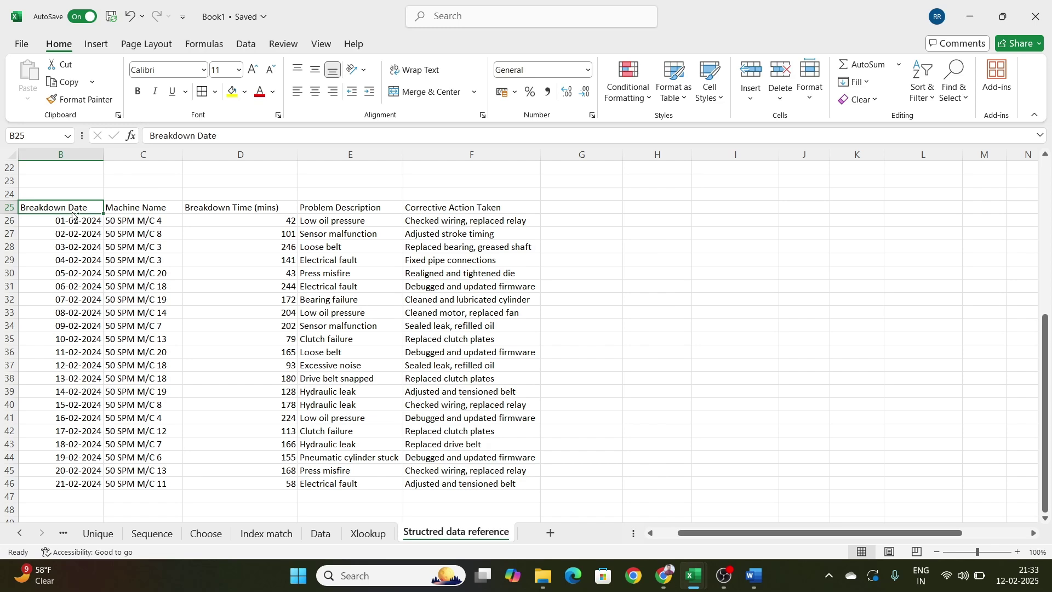
{"action": "key", "text": "ctrl+shift+Right"}
{"action": "key", "text": "ctrl+shift+Down"}
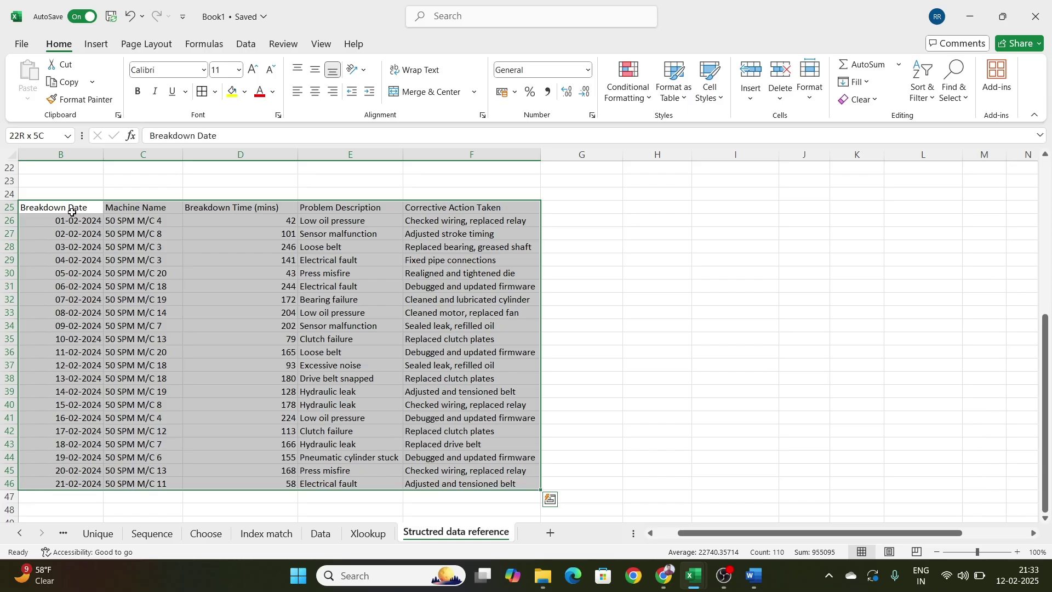
{"action": "key", "text": "ctrl+t"}
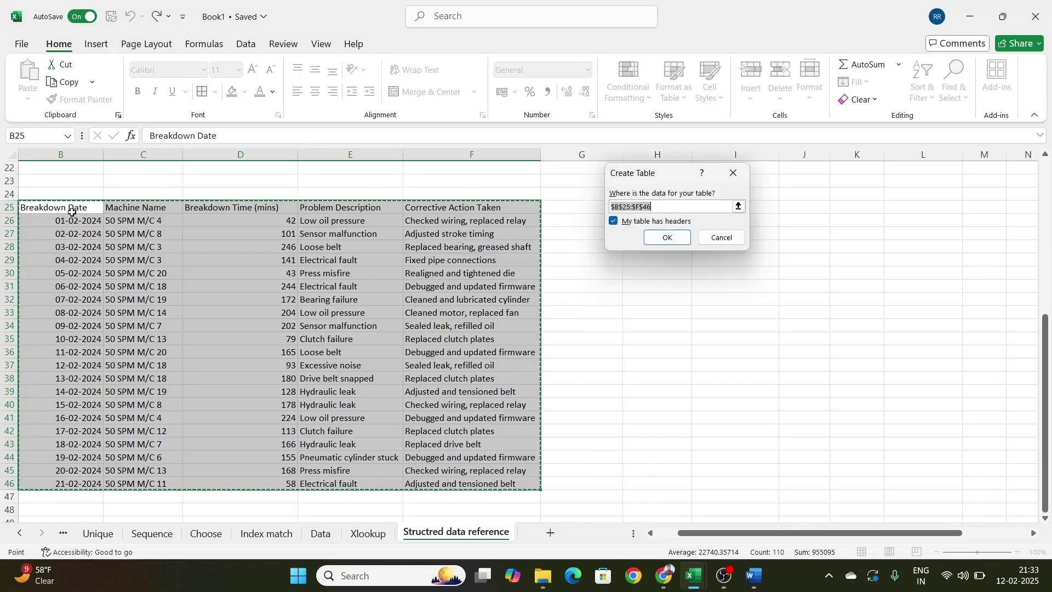
{"action": "left_click", "coordinate": [71, 212]}
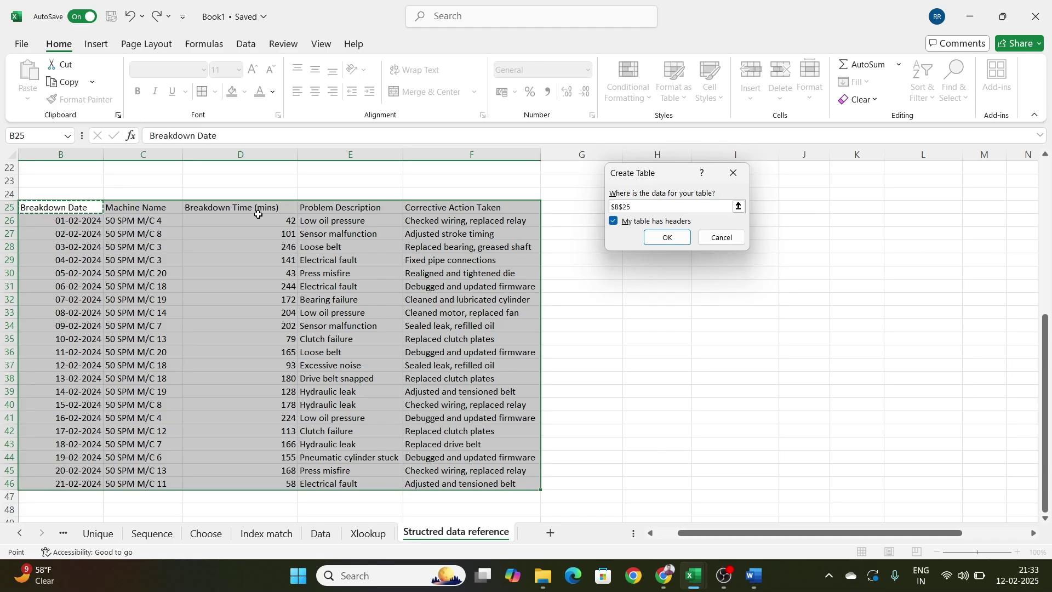
{"action": "key", "text": "ctrl+shift+Down"}
{"action": "key", "text": "ctrl+shift+Right"}
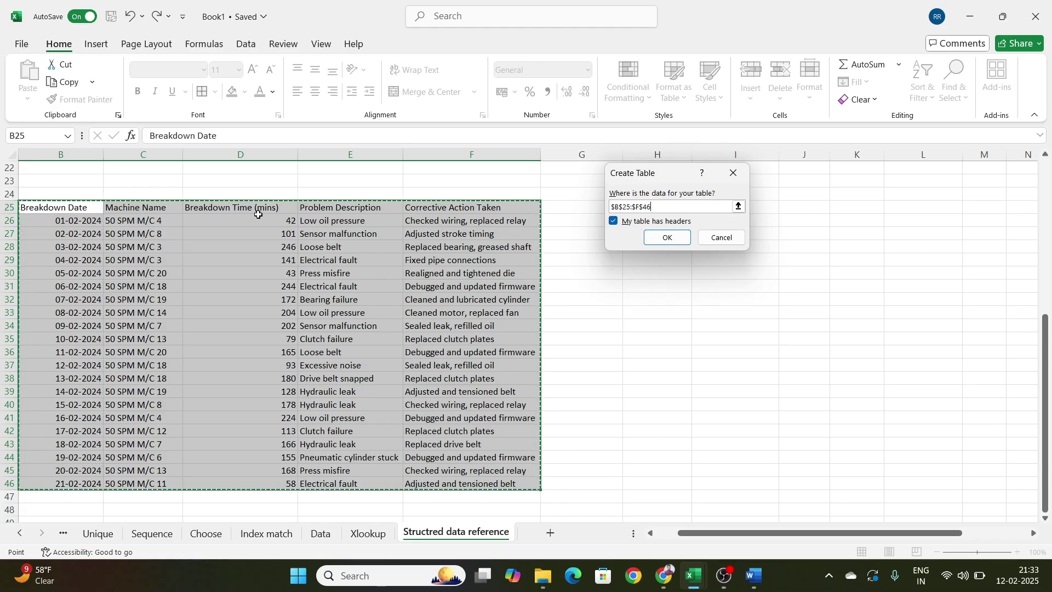
{"action": "key", "text": "Return"}
{"action": "left_click", "coordinate": [694, 311]}
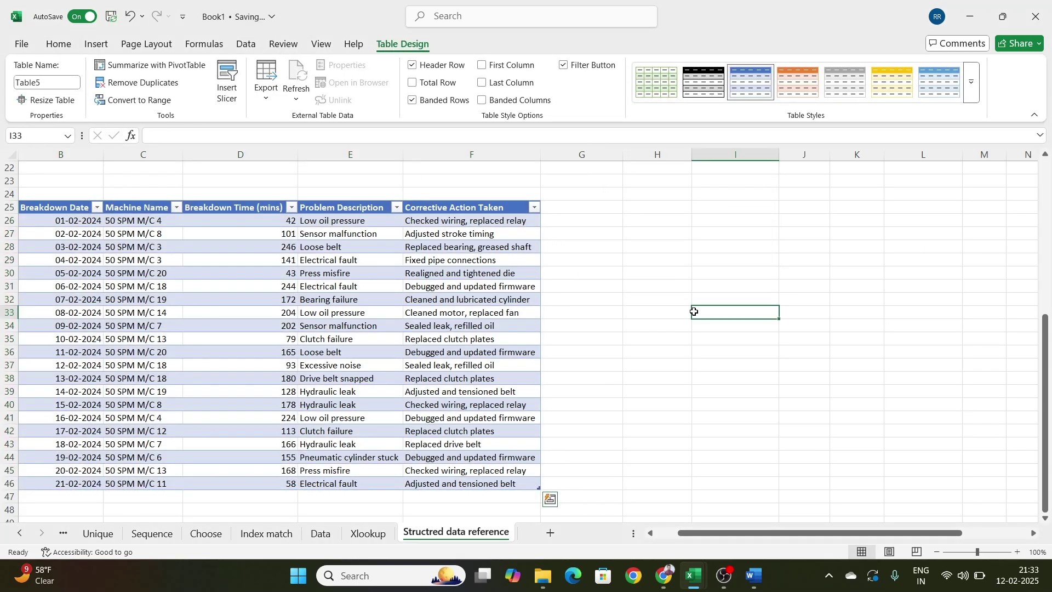
Apply all borders to the whole breakdown table, B25:F46
{"action": "left_click", "coordinate": [67, 207]}
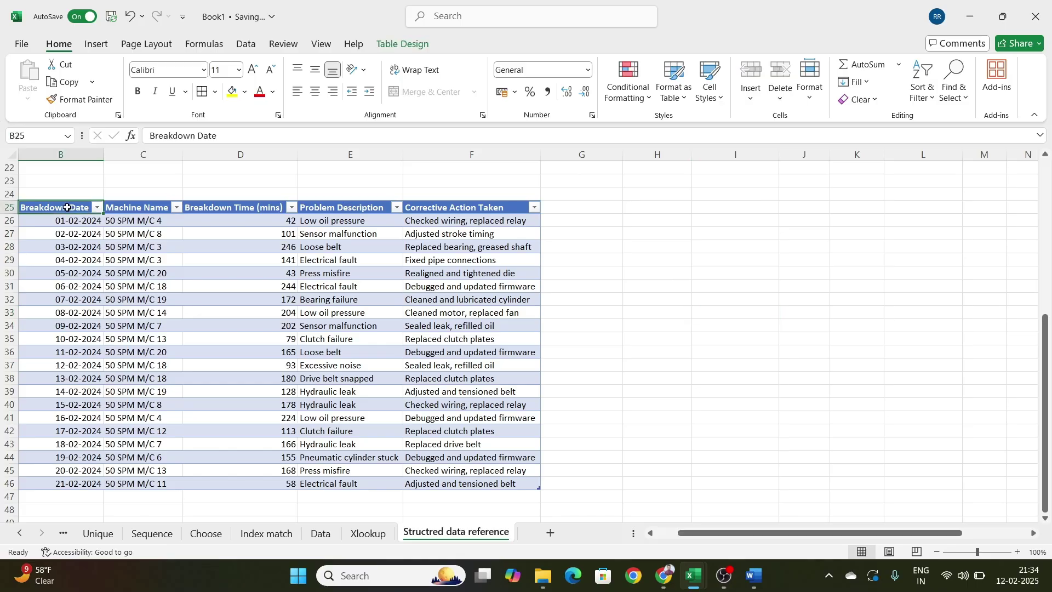
{"action": "key", "text": "ctrl+shift+Right"}
{"action": "key", "text": "ctrl+shift+Down"}
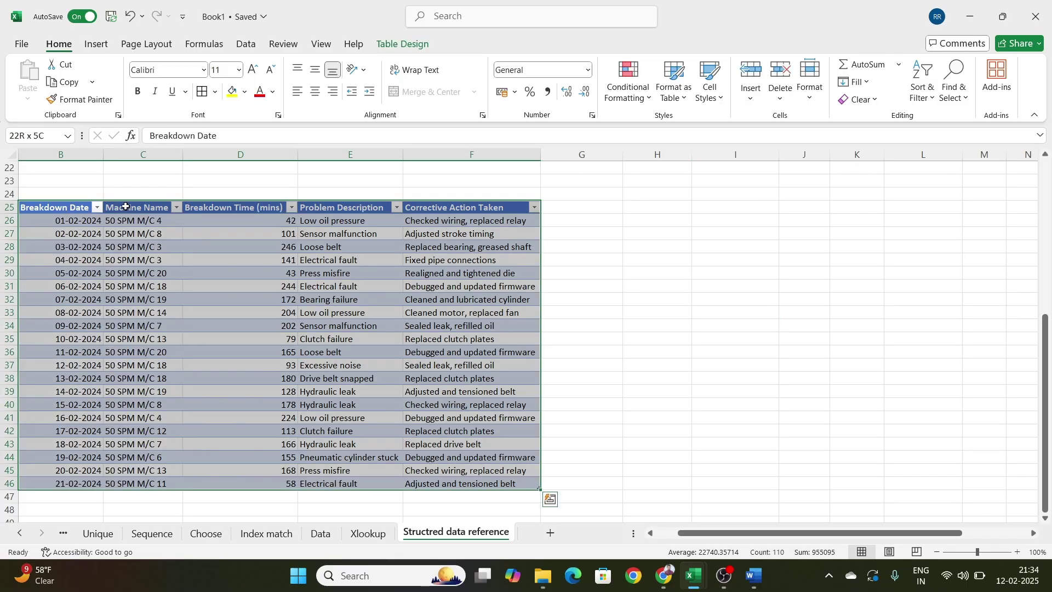
{"action": "key", "text": "alt"}
{"action": "key", "text": "Escape"}
{"action": "key", "text": "Escape"}
{"action": "key", "text": "alt"}
{"action": "key", "text": "Escape"}
{"action": "key", "text": "Escape"}
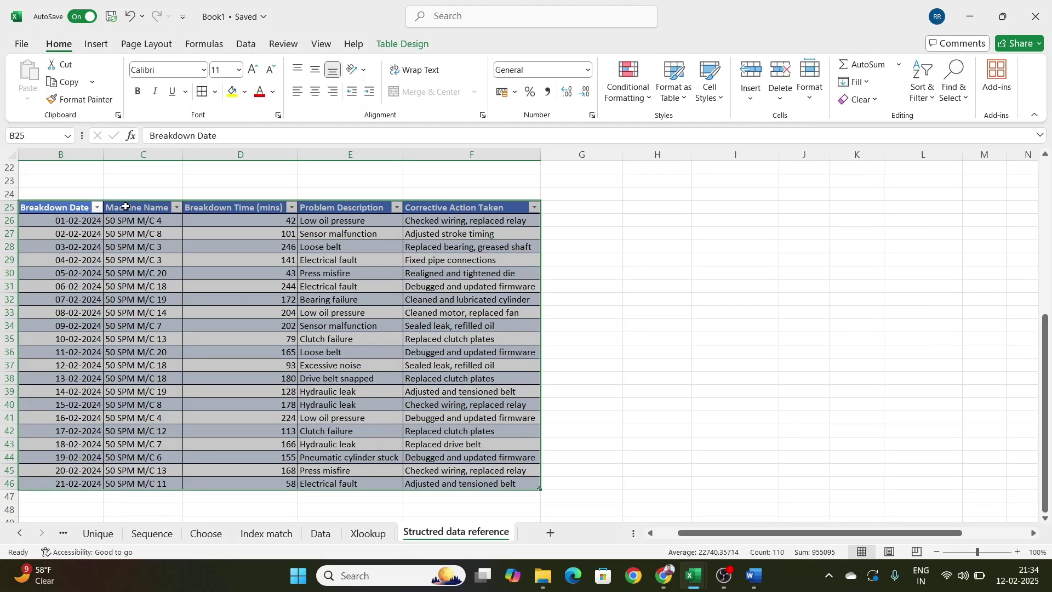
{"action": "left_click", "coordinate": [670, 259]}
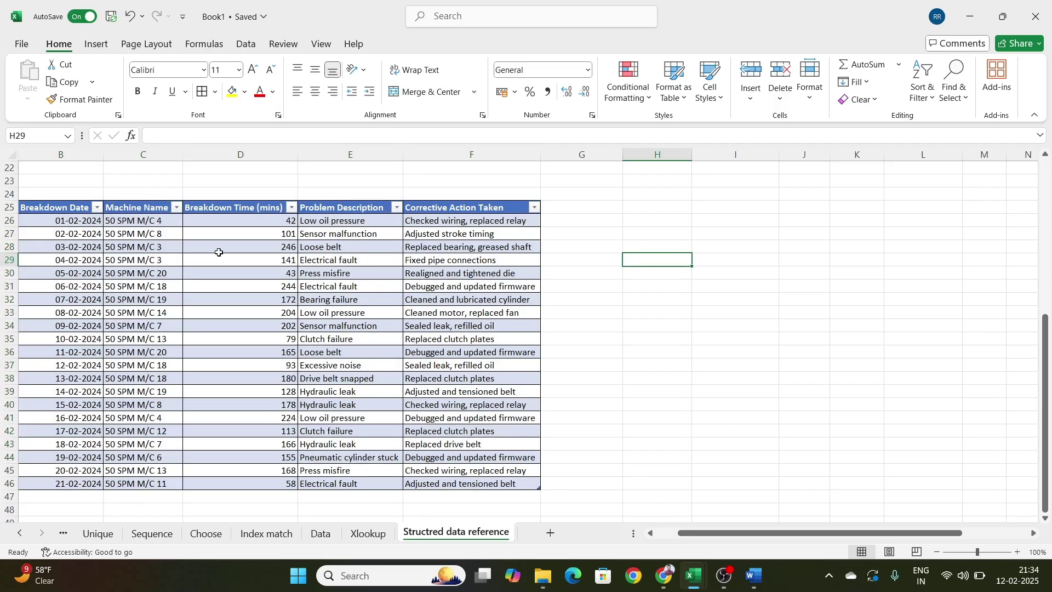
Center the values in the Breakdown Time (mins) column, D26:D46, horizontally
{"action": "left_click", "coordinate": [230, 224]}
{"action": "key", "text": "ctrl+shift+Down"}
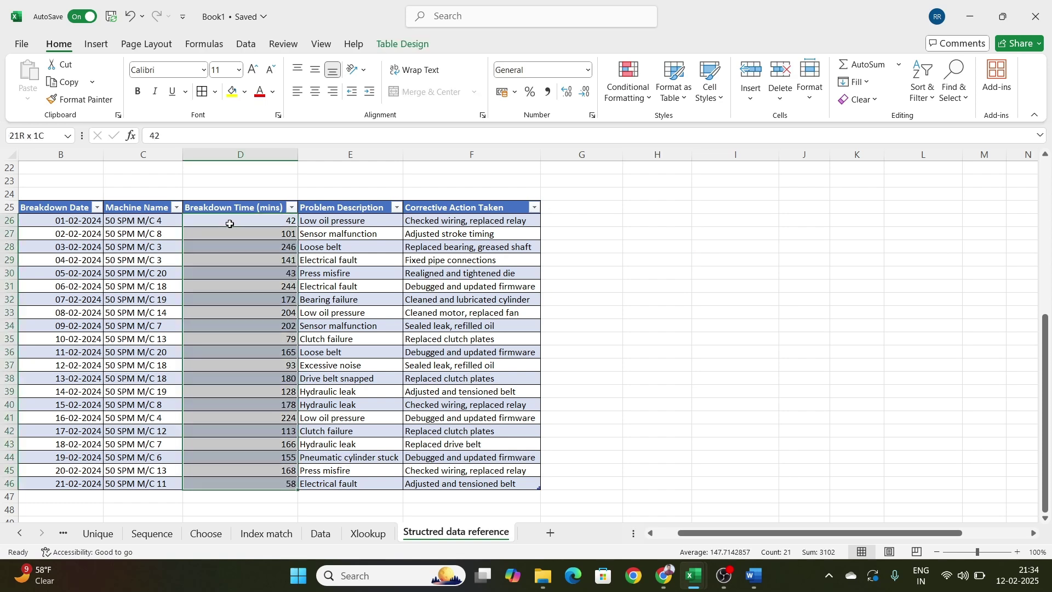
{"action": "left_click", "coordinate": [316, 91]}
{"action": "left_click", "coordinate": [638, 294]}
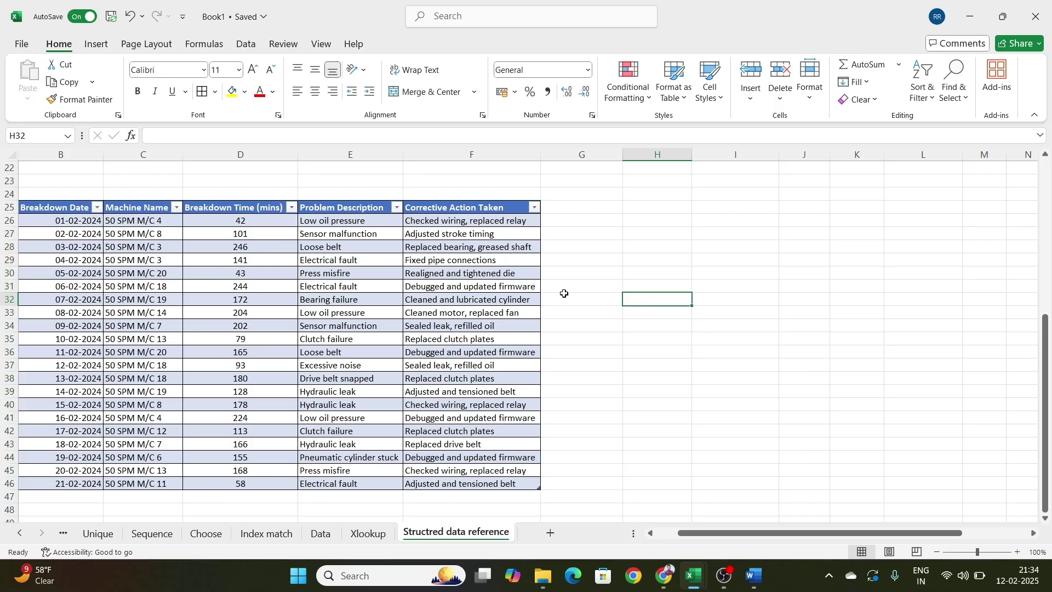
Add a total row to the breakdown table
{"action": "scroll", "coordinate": [498, 293], "scroll_direction": "down", "scroll_amount": 1}
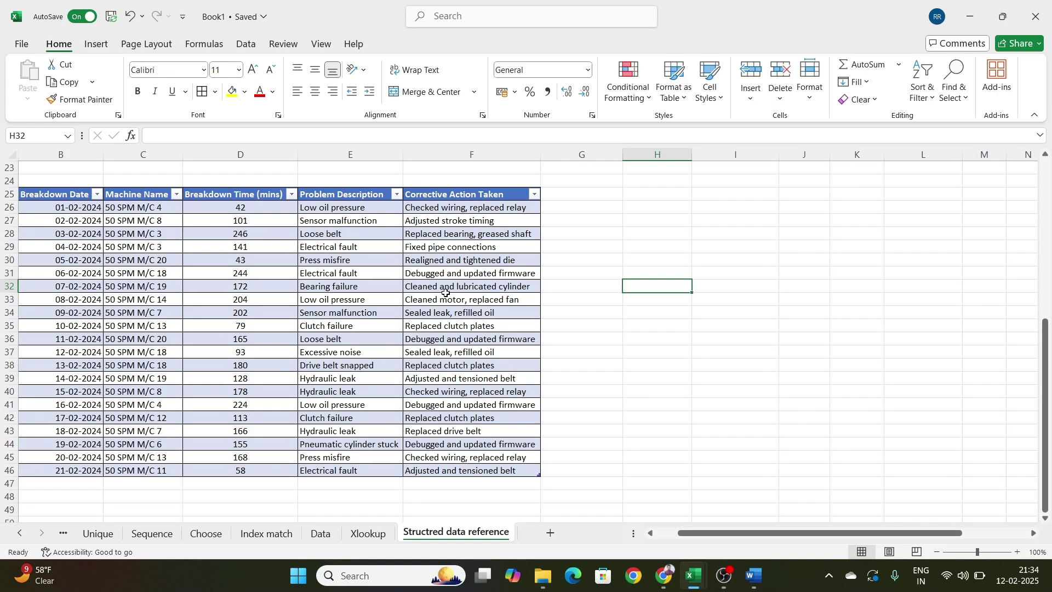
{"action": "left_click", "coordinate": [446, 293]}
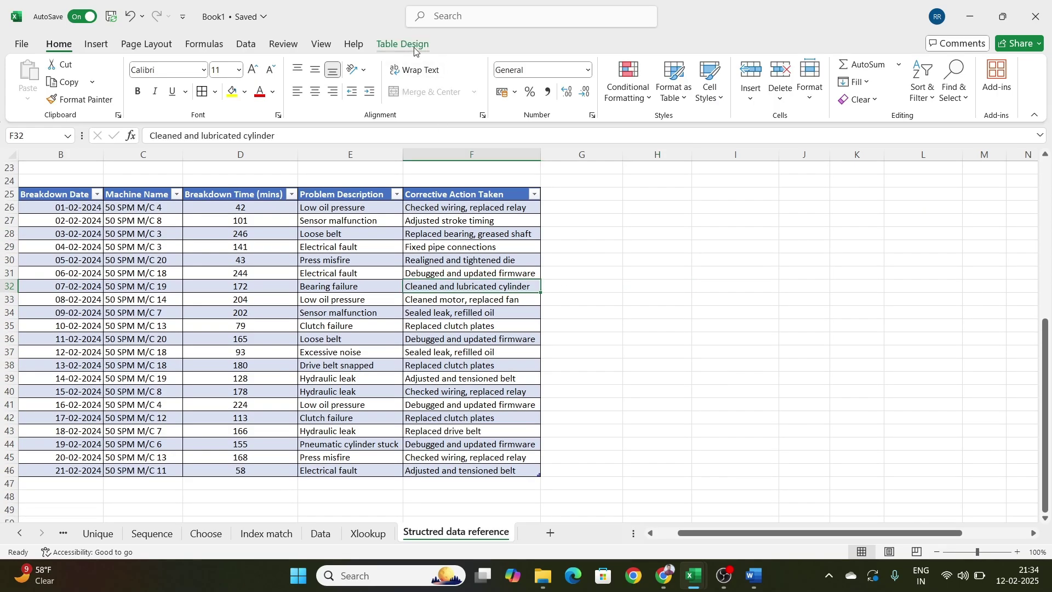
{"action": "left_click", "coordinate": [415, 48]}
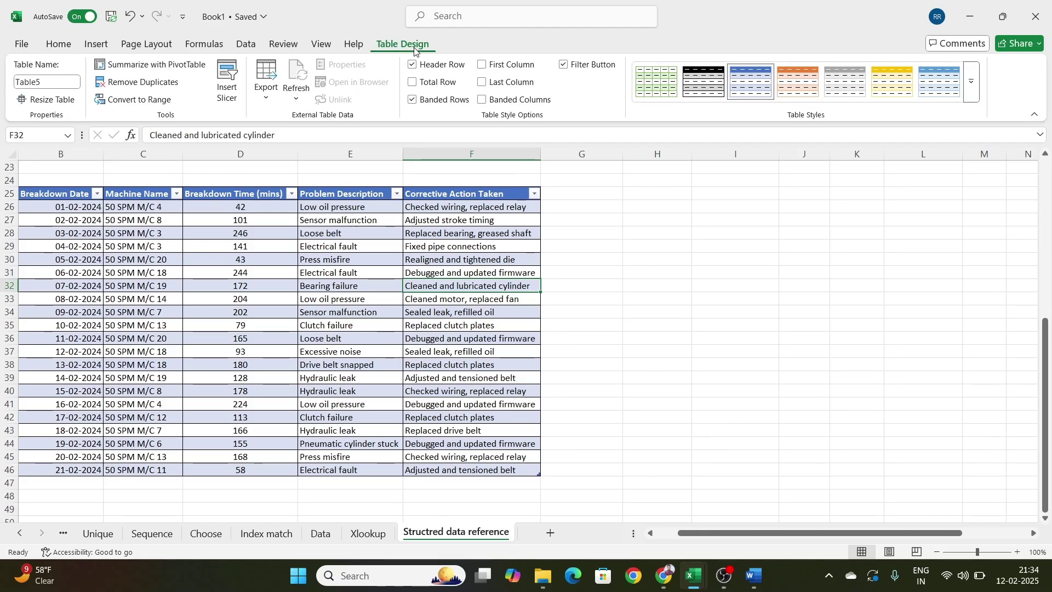
{"action": "left_click", "coordinate": [437, 83]}
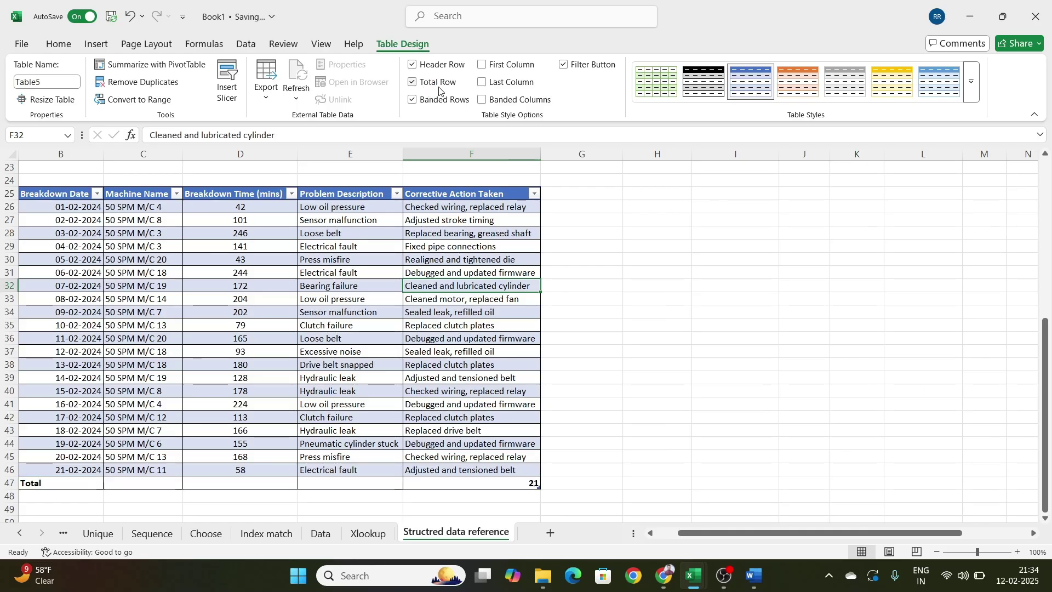
{"action": "left_click", "coordinate": [664, 339]}
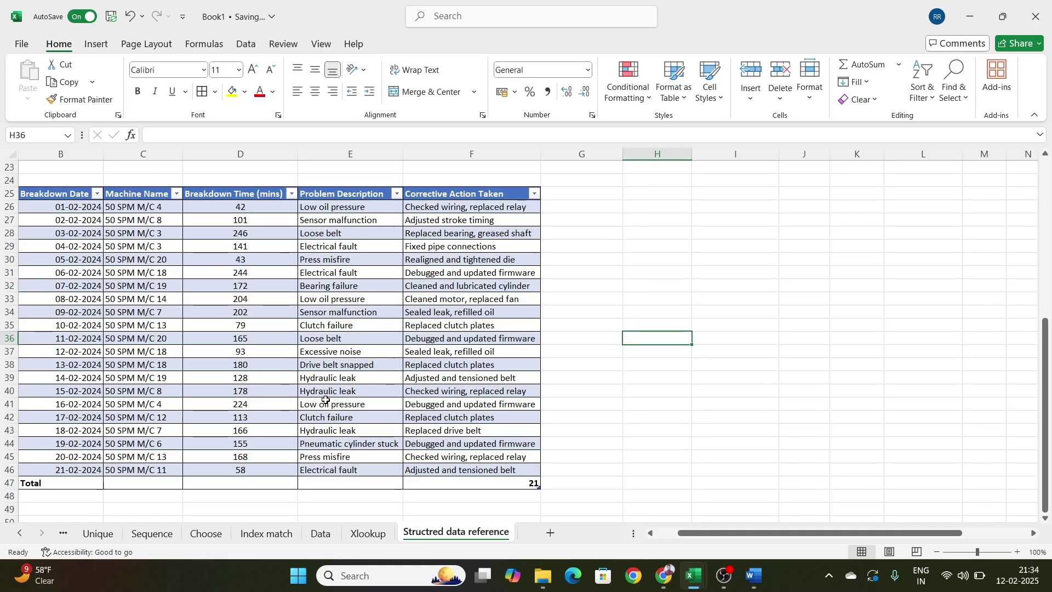
In the total row, sum the Breakdown Time (mins) column and clear the total under Corrective Action Taken
{"action": "left_click", "coordinate": [208, 487]}
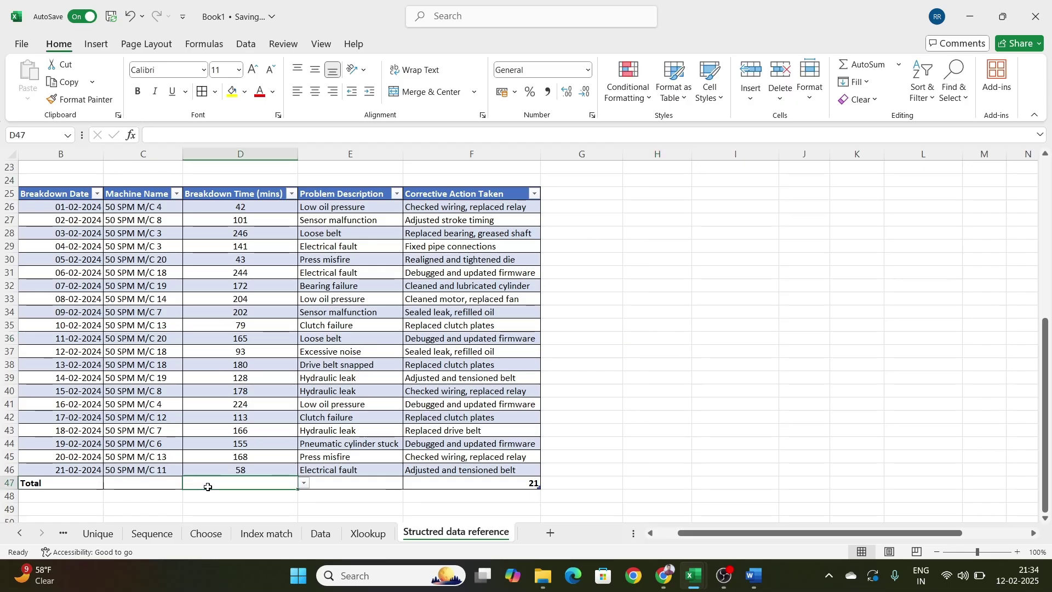
{"action": "left_click", "coordinate": [305, 485]}
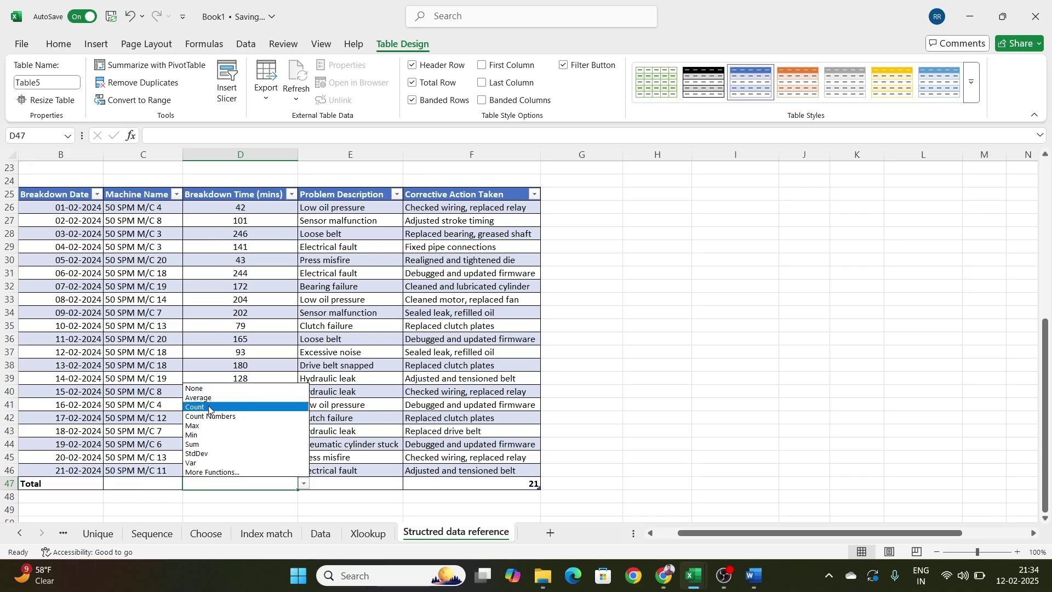
{"action": "left_click", "coordinate": [207, 445]}
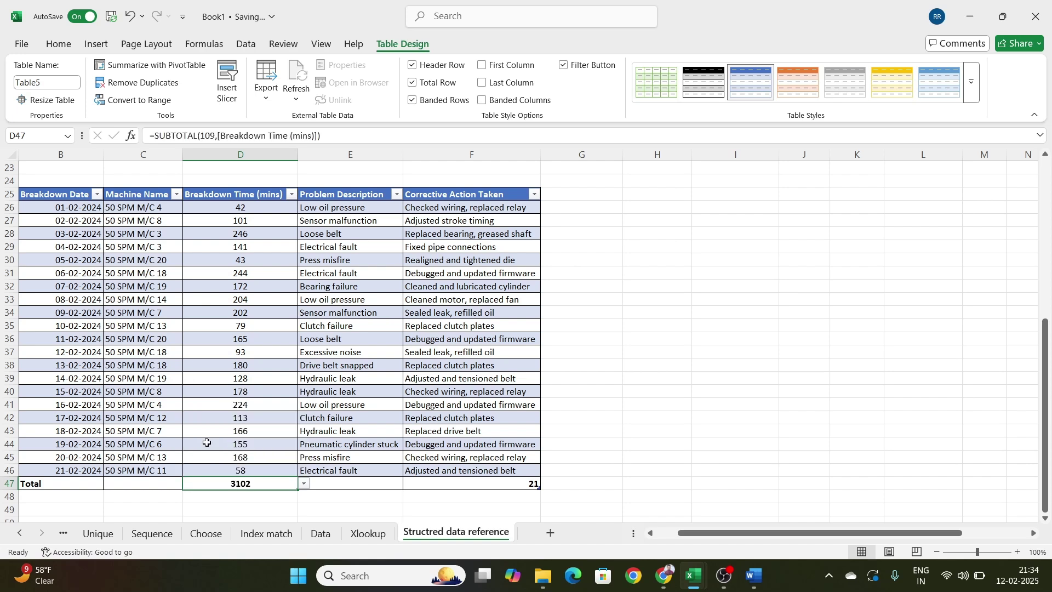
{"action": "left_click", "coordinate": [642, 458]}
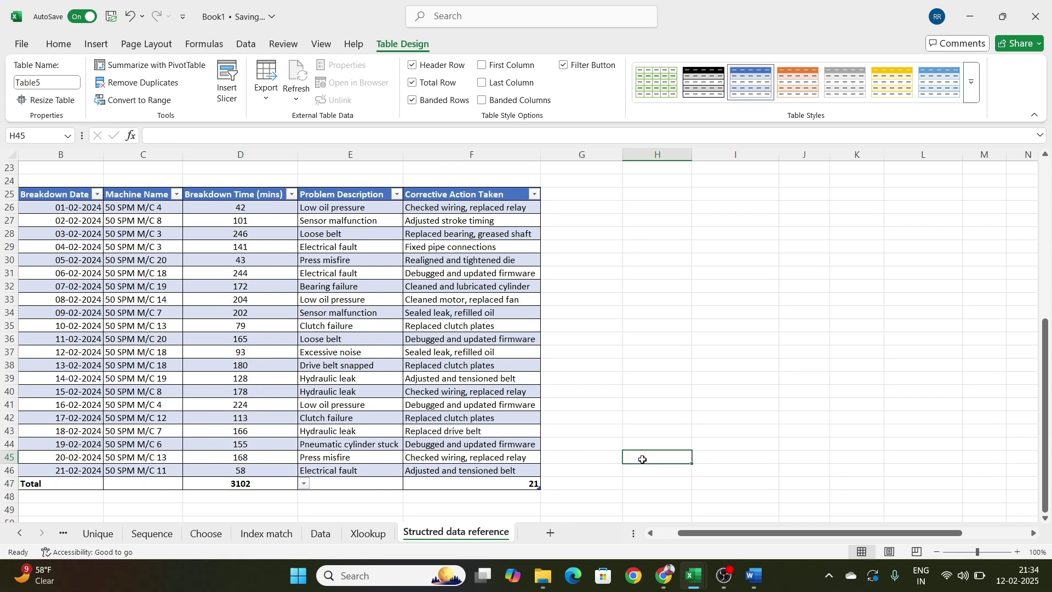
{"action": "left_click", "coordinate": [533, 484]}
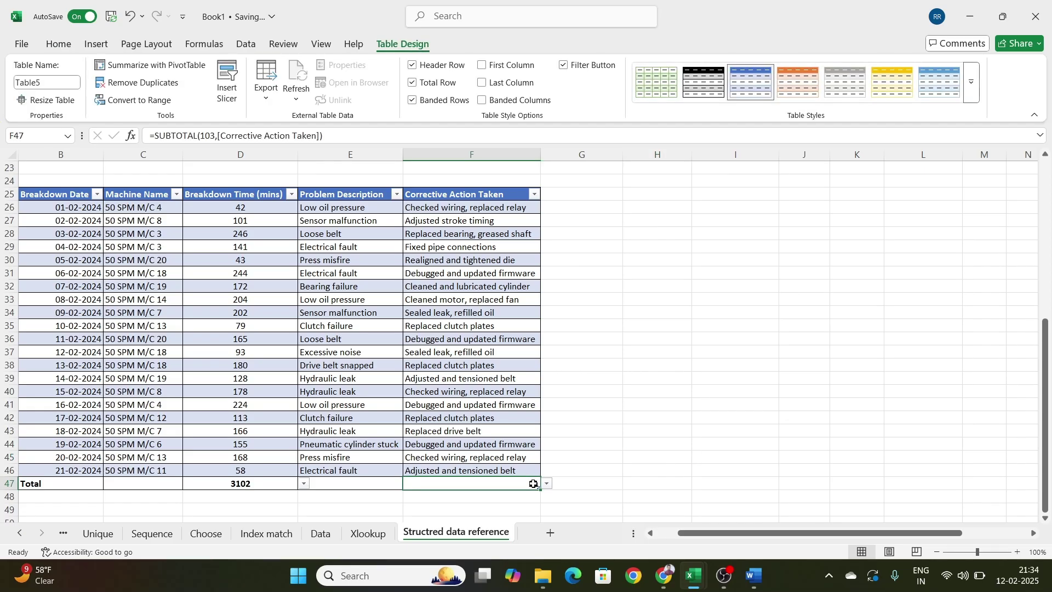
{"action": "left_click", "coordinate": [712, 247]}
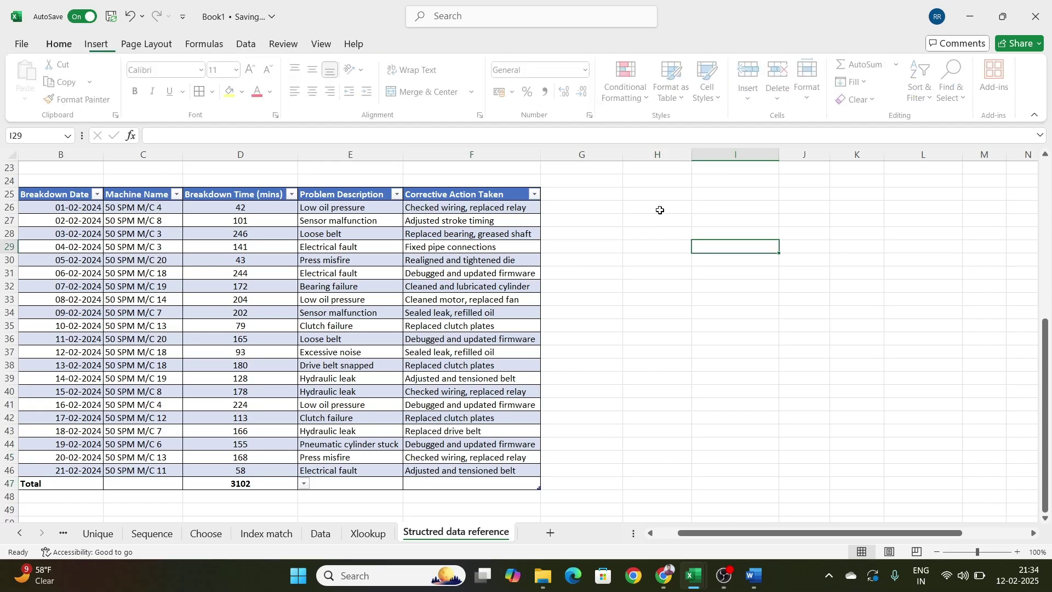
Extend the table with a new column headed "% Contribution" in G25
{"action": "left_click", "coordinate": [618, 198]}
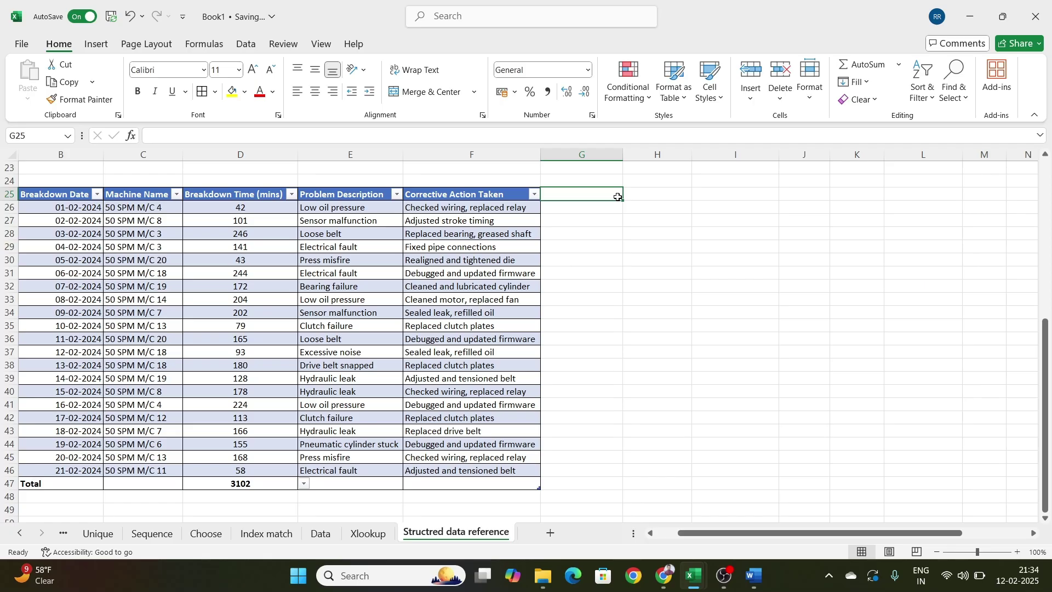
{"action": "type", "text": "="}
{"action": "key", "text": "BackSpace"}
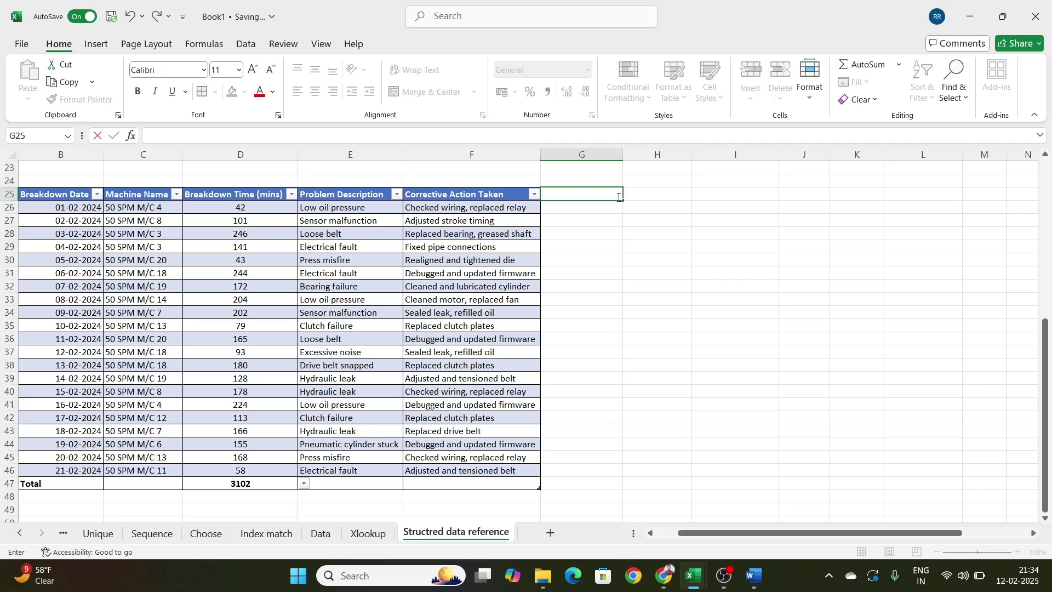
{"action": "type", "text": "% Contribution"}
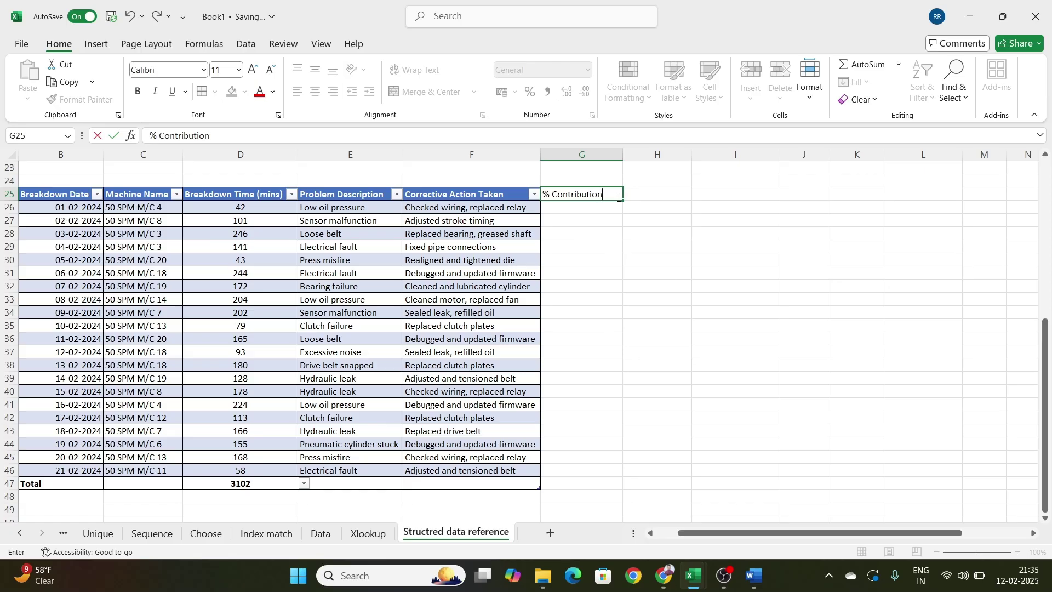
{"action": "key", "text": "Return"}
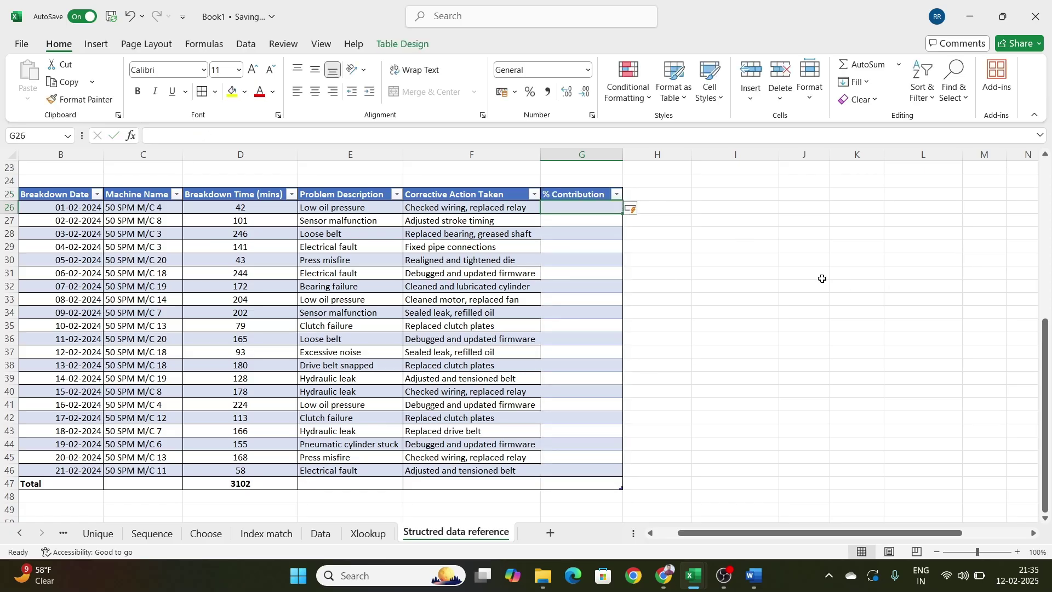
{"action": "left_click", "coordinate": [742, 261]}
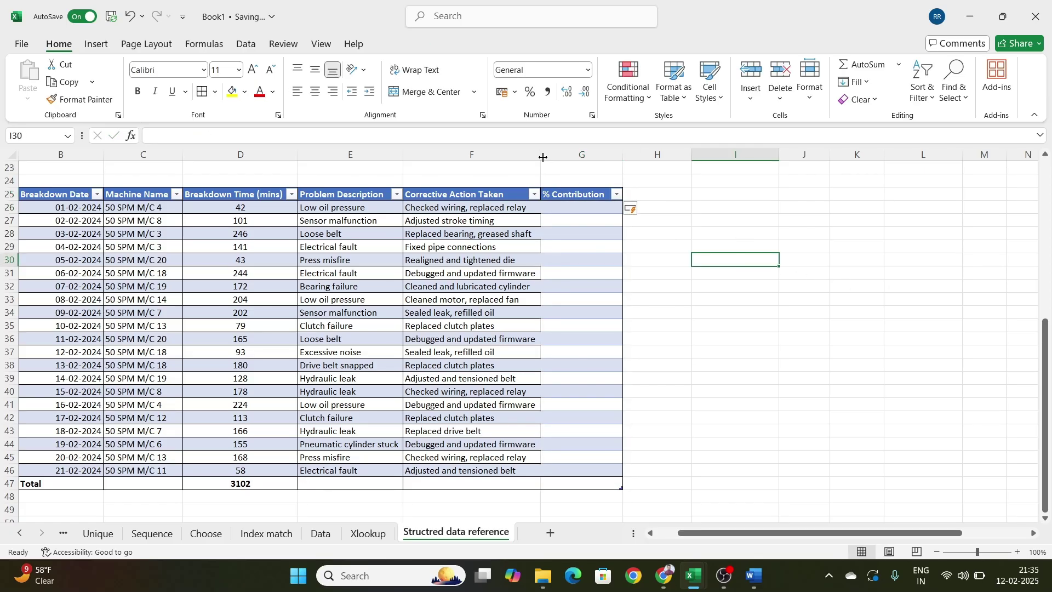
Fill the % Contribution column with a formula dividing each row's Breakdown Time (mins) by that column's value in the total row
{"action": "left_click", "coordinate": [619, 286]}
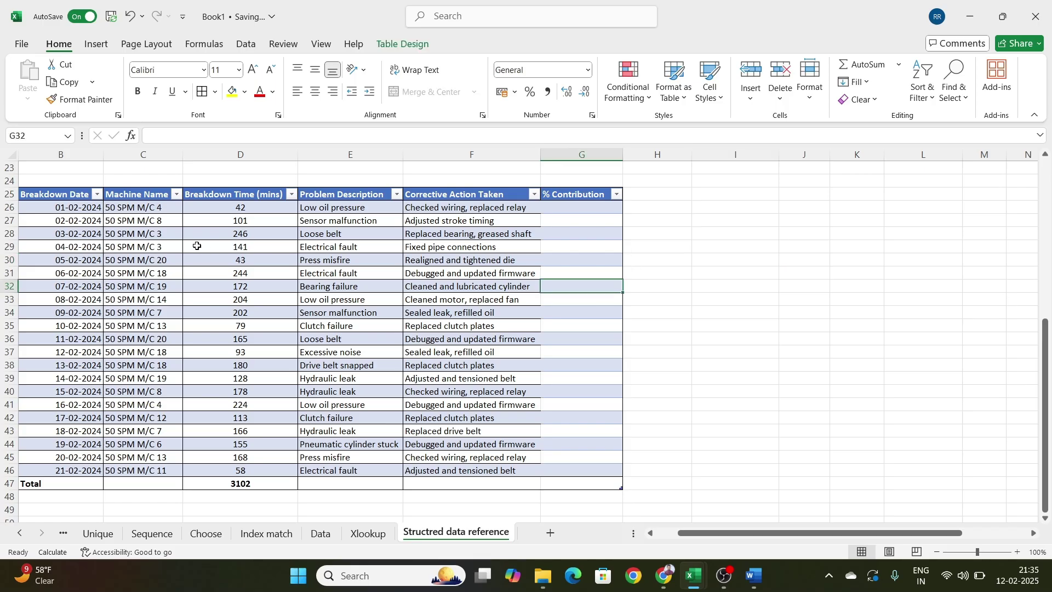
{"action": "left_click_drag", "start_coordinate": [241, 209], "coordinate": [215, 467]}
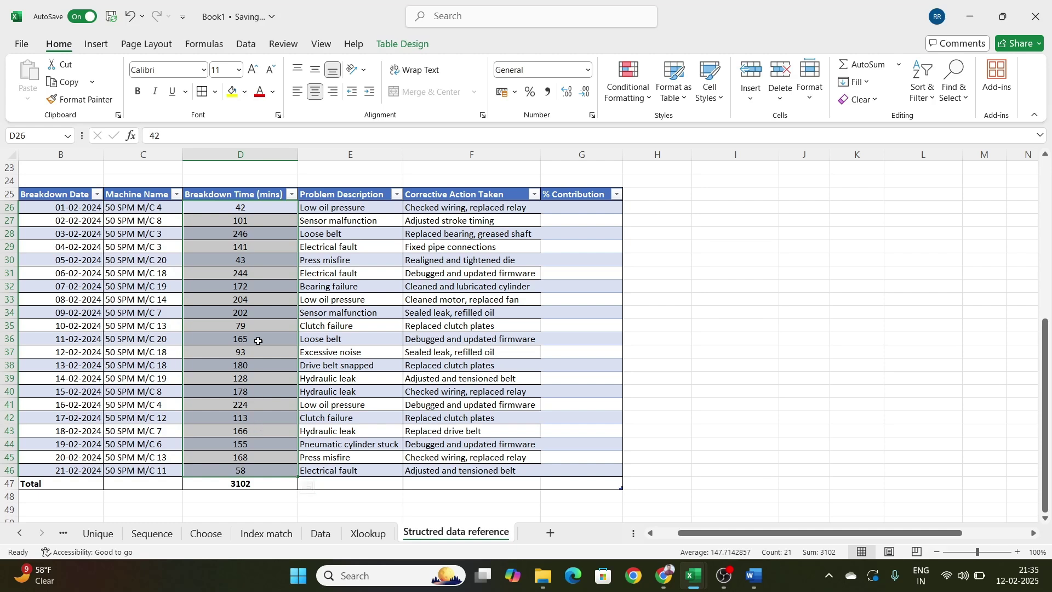
{"action": "left_click", "coordinate": [593, 209]}
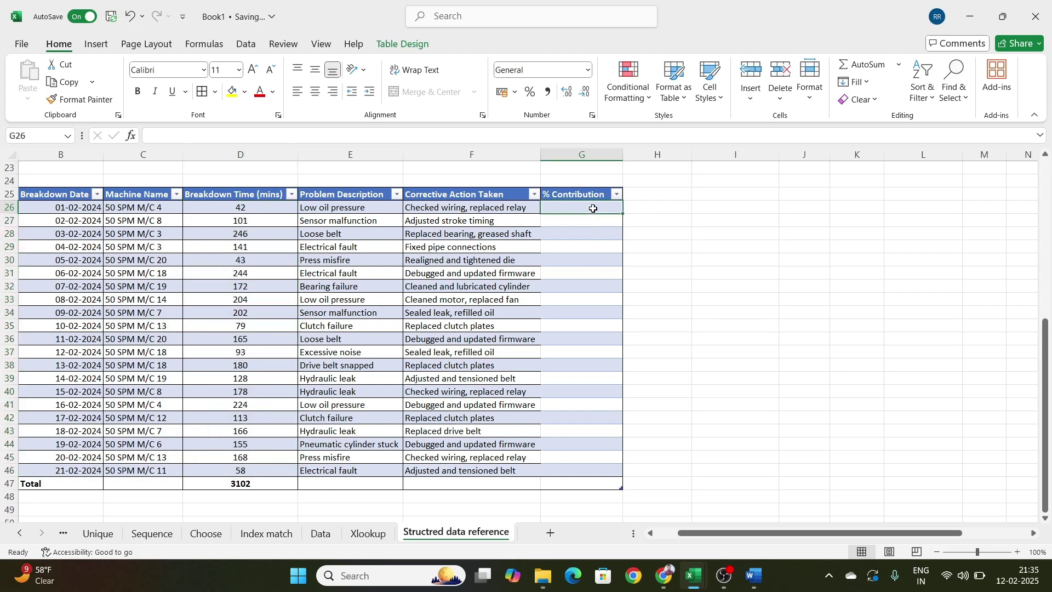
{"action": "type", "text": "="}
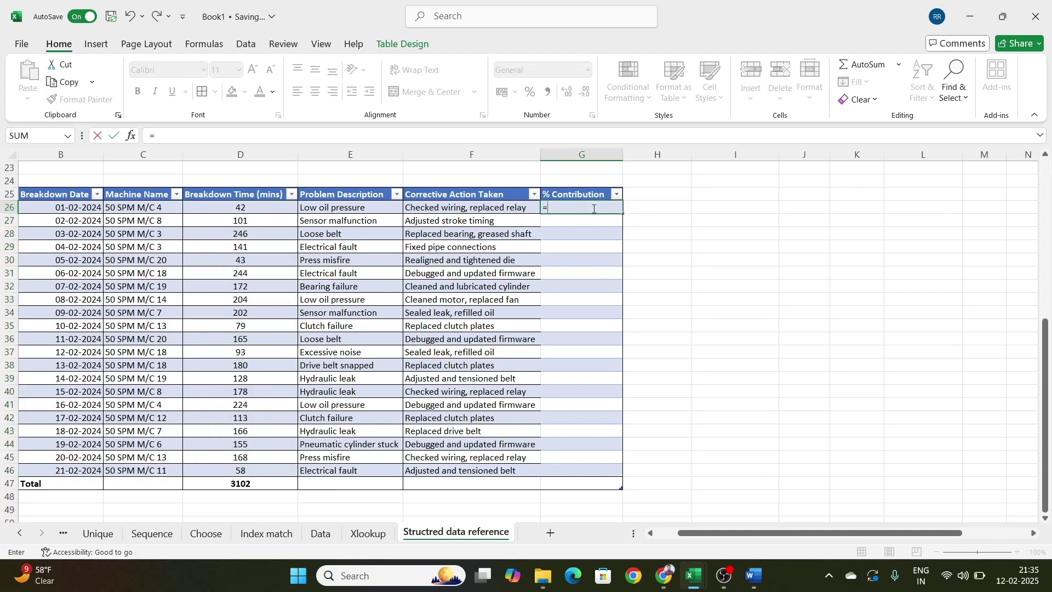
{"action": "left_click", "coordinate": [257, 204]}
{"action": "type", "text": "/"}
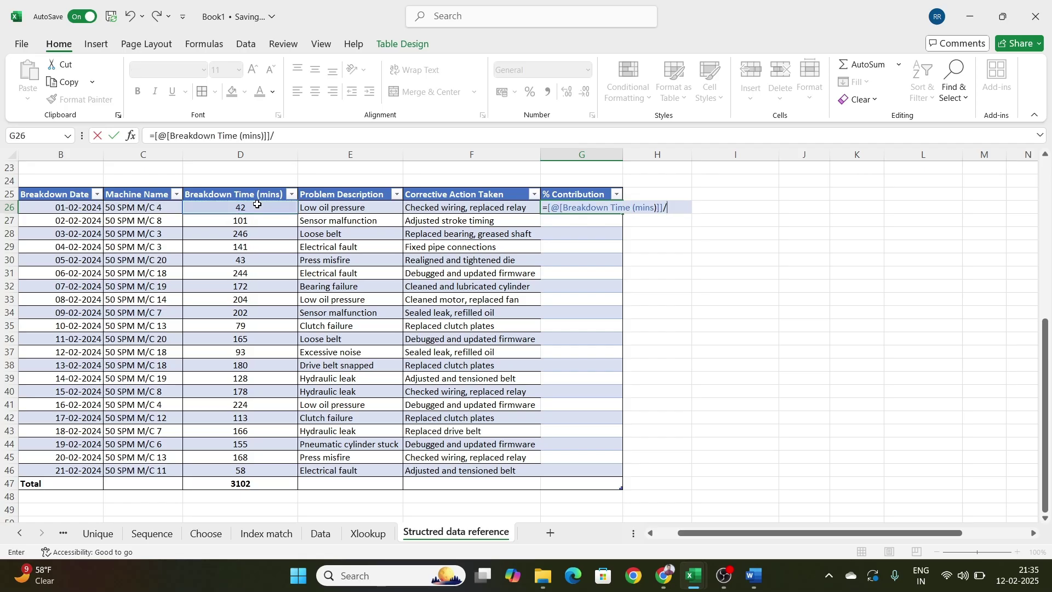
{"action": "left_click", "coordinate": [242, 485]}
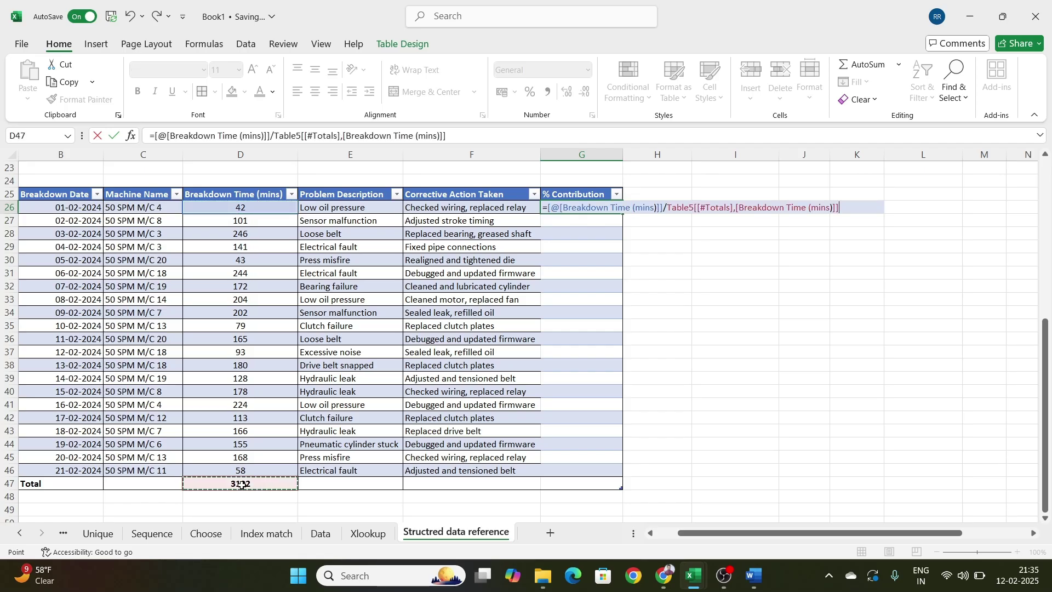
{"action": "key", "text": "Return"}
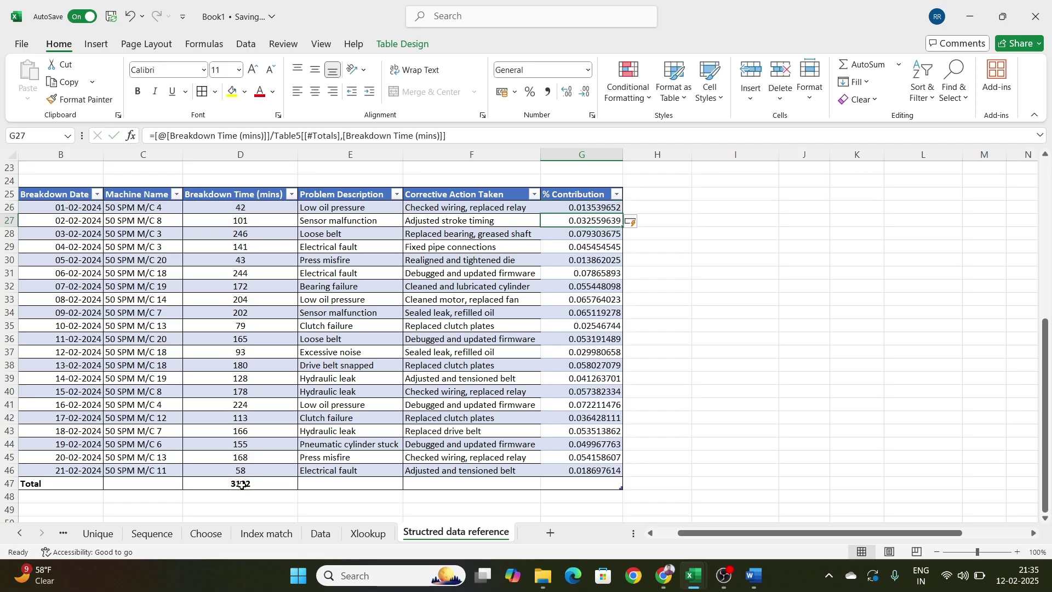
Format the % Contribution values in G26:G46 as Percentage and center them horizontally
{"action": "left_click", "coordinate": [575, 209]}
{"action": "key", "text": "ctrl+shift+Down"}
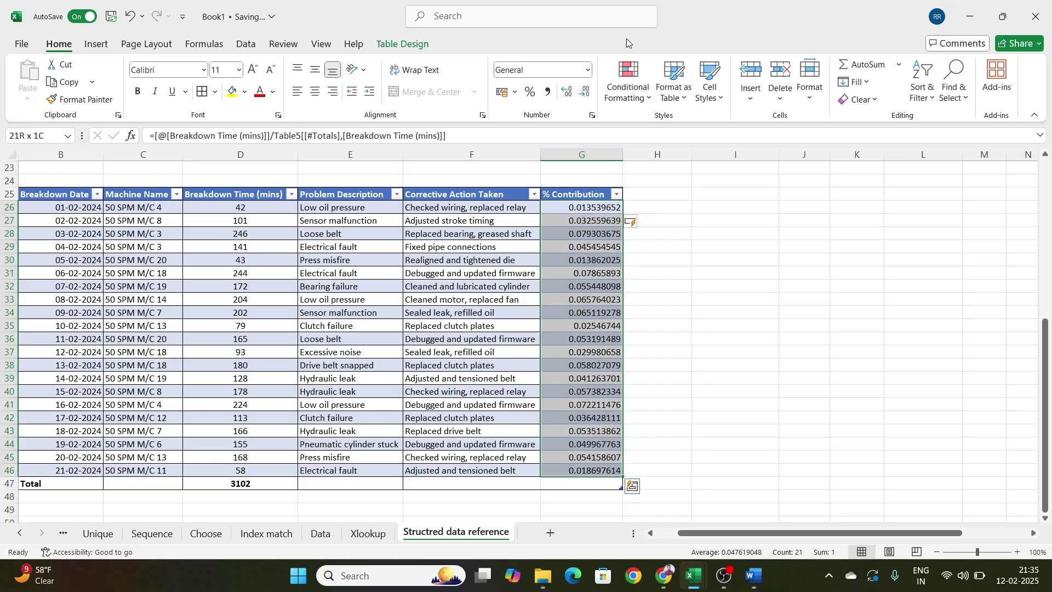
{"action": "left_click", "coordinate": [588, 67]}
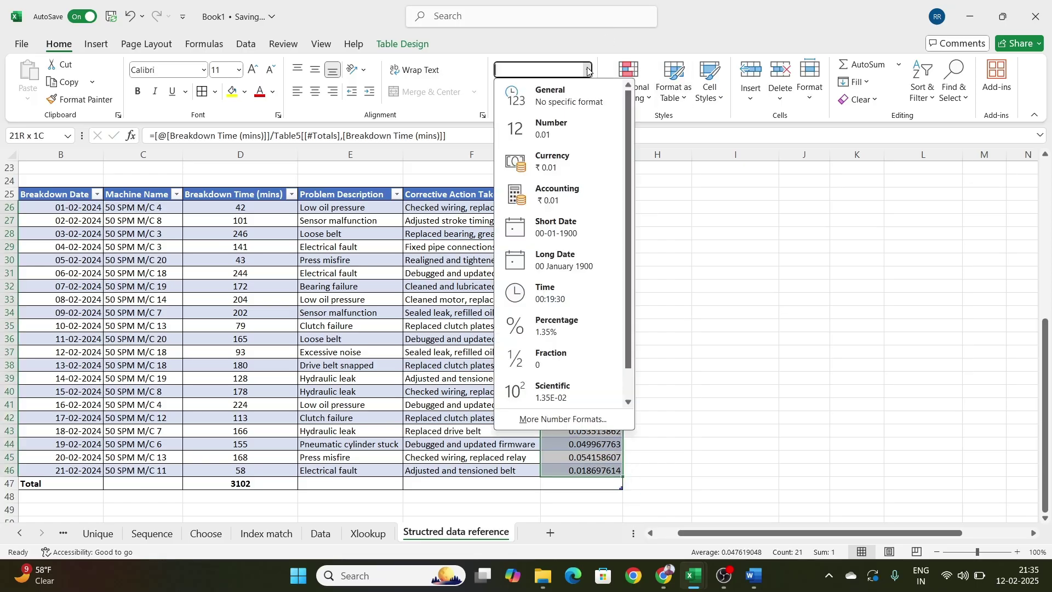
{"action": "left_click", "coordinate": [542, 327]}
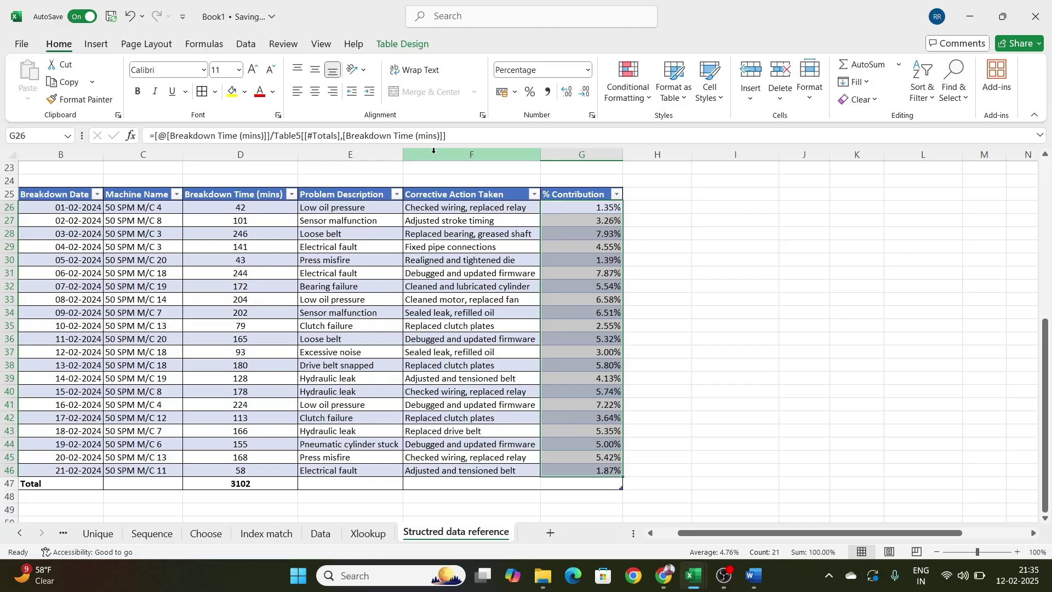
{"action": "left_click", "coordinate": [314, 91]}
{"action": "left_click", "coordinate": [732, 273]}
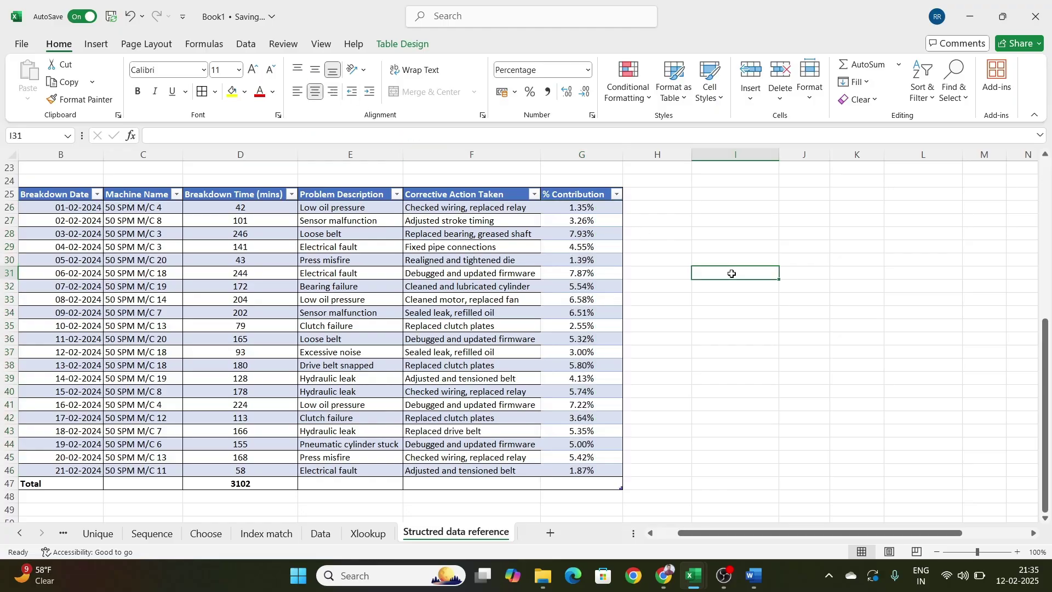
{"action": "left_click_drag", "start_coordinate": [599, 207], "coordinate": [606, 469]}
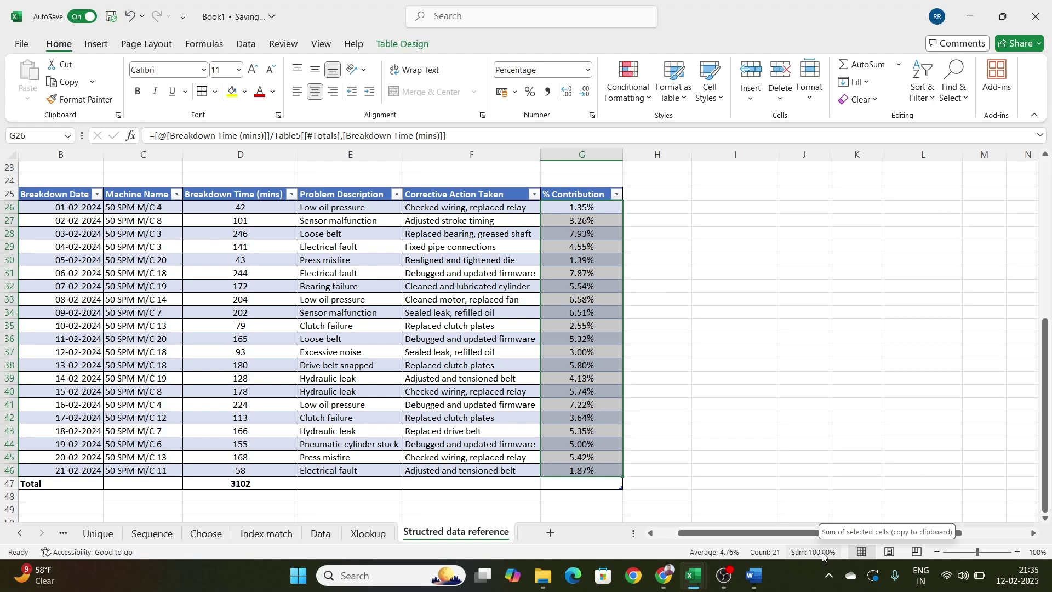
Enter the label "Max" in cell I29, outside the table
{"action": "left_click", "coordinate": [731, 248]}
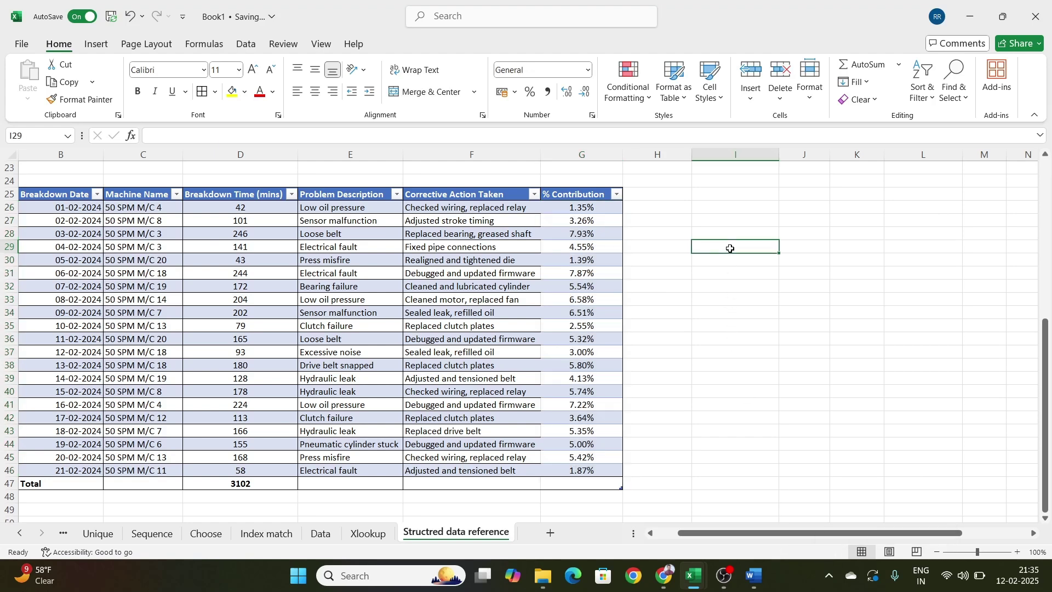
{"action": "type", "text": "MAx"}
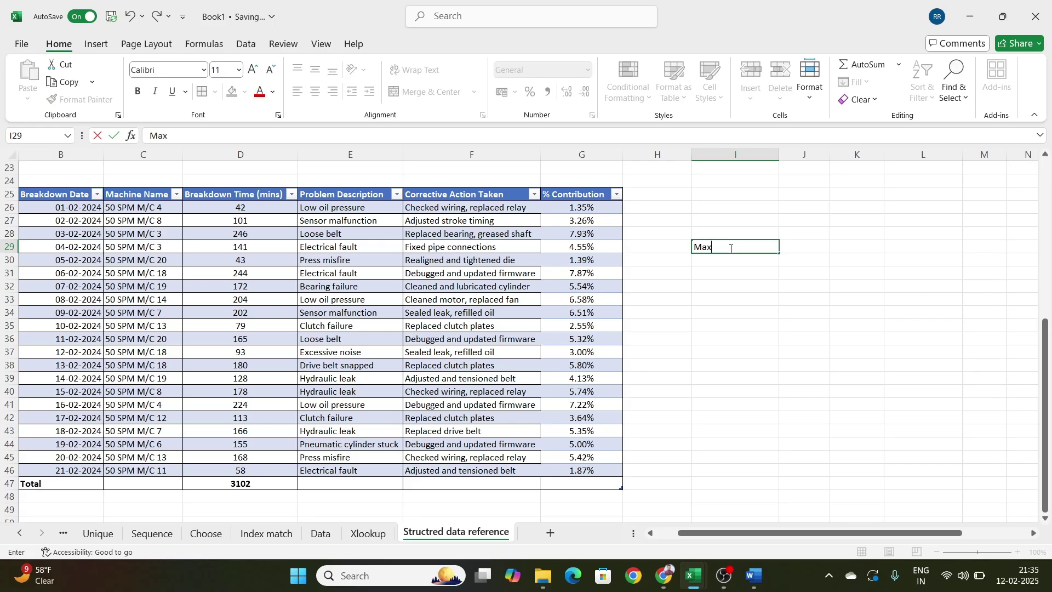
{"action": "left_click", "coordinate": [789, 307]}
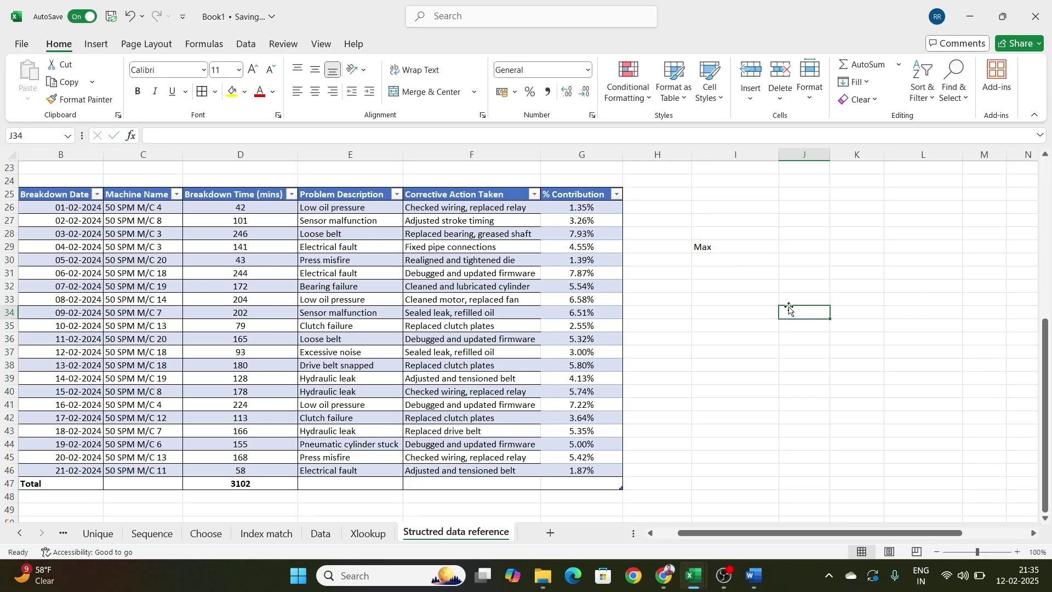
Copy the header text "Problem Description" from E25 into cell I30 as a plain label
{"action": "left_click", "coordinate": [746, 265]}
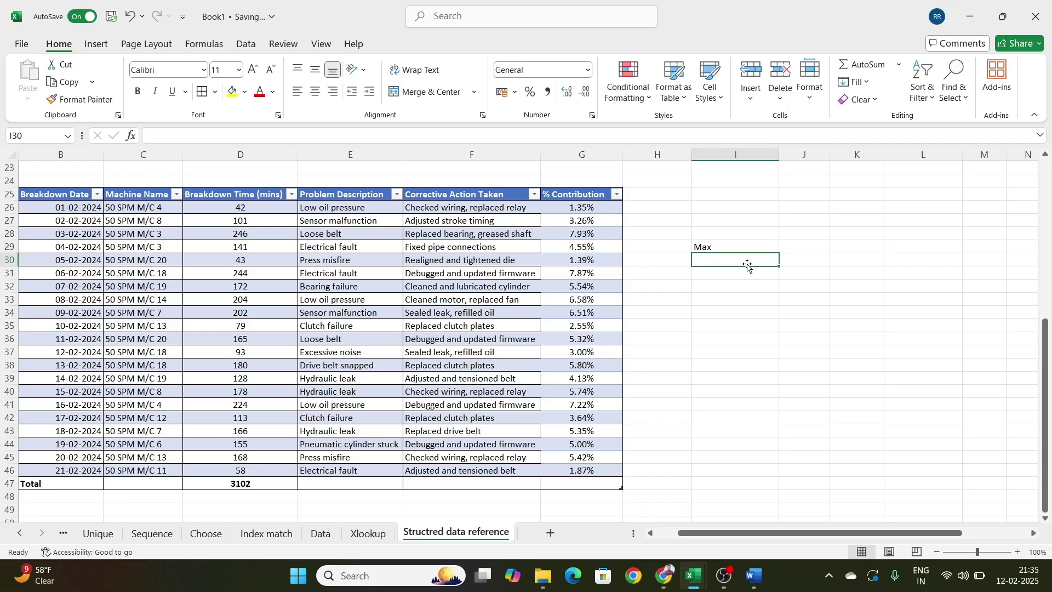
{"action": "left_click", "coordinate": [387, 183]}
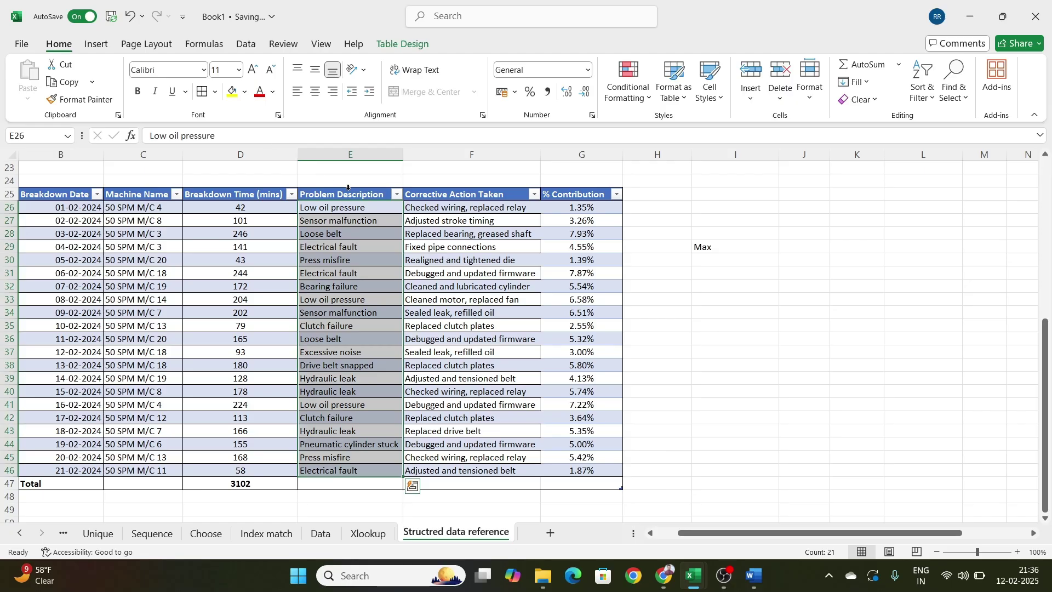
{"action": "left_click", "coordinate": [358, 195]}
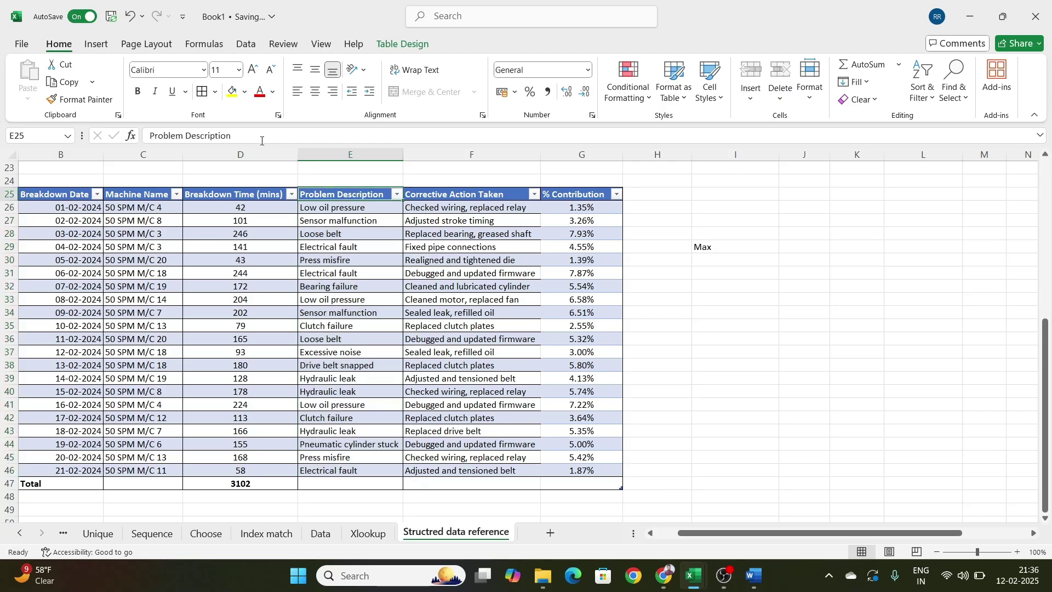
{"action": "left_click_drag", "start_coordinate": [262, 141], "coordinate": [148, 137]}
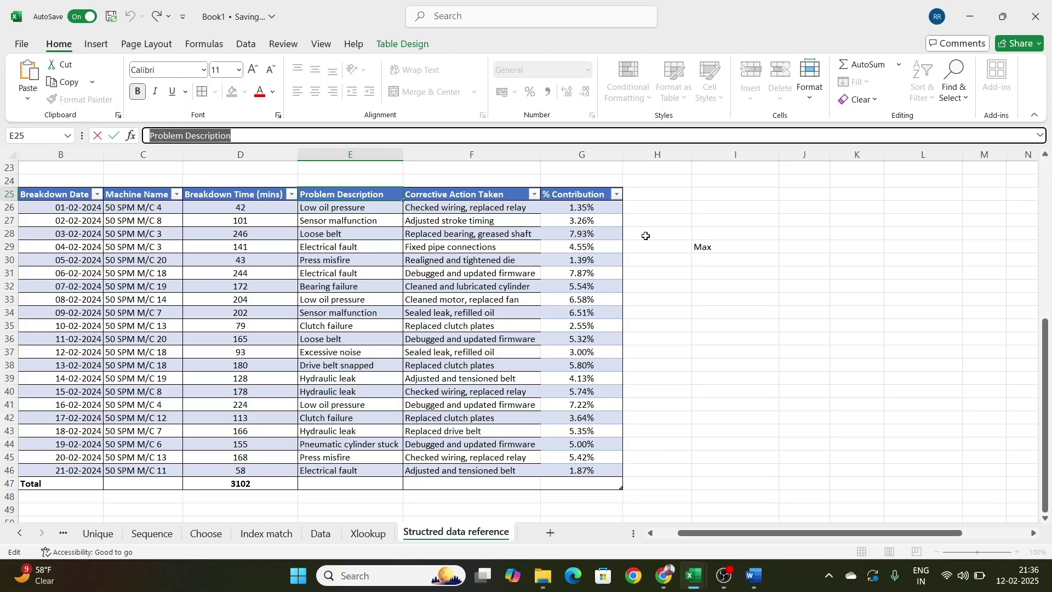
{"action": "key", "text": "ctrl+c"}
{"action": "left_click", "coordinate": [732, 266]}
{"action": "key", "text": "ctrl+v"}
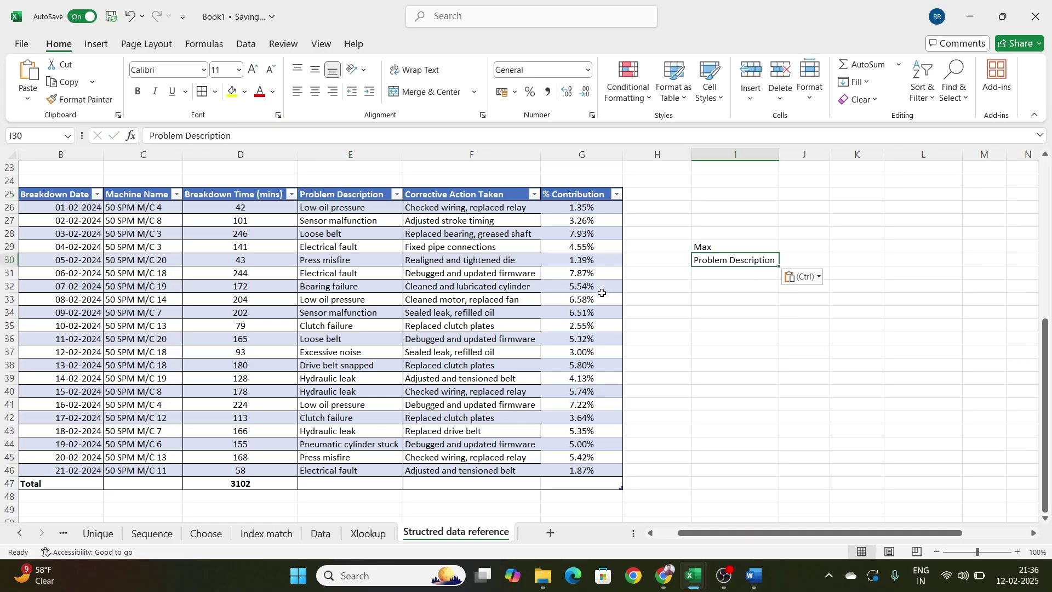
Try to rename the breakdown table as "Breakdown data"
{"action": "left_click", "coordinate": [433, 313]}
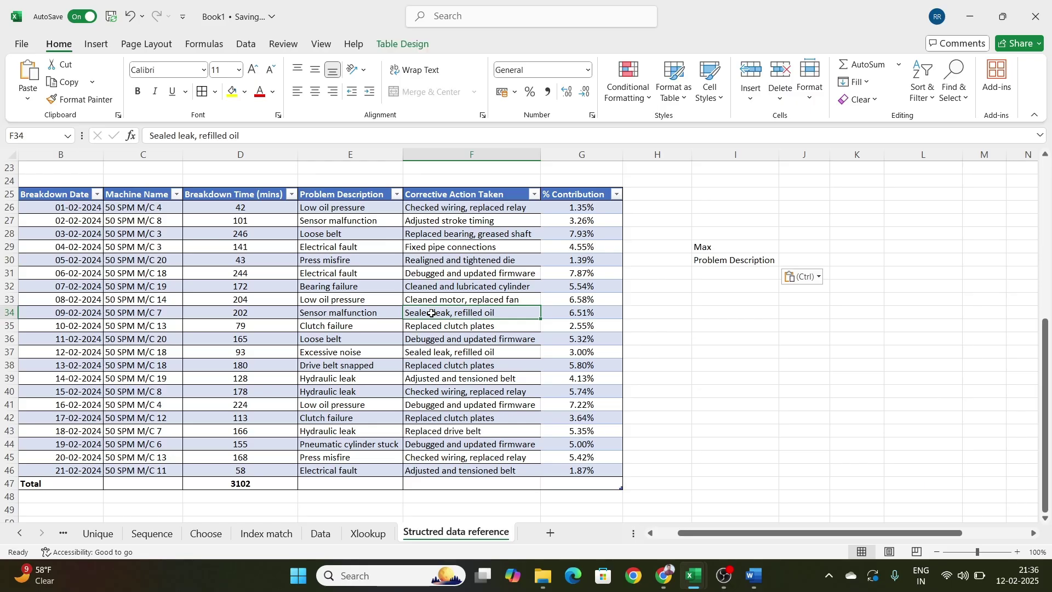
{"action": "left_click", "coordinate": [402, 44]}
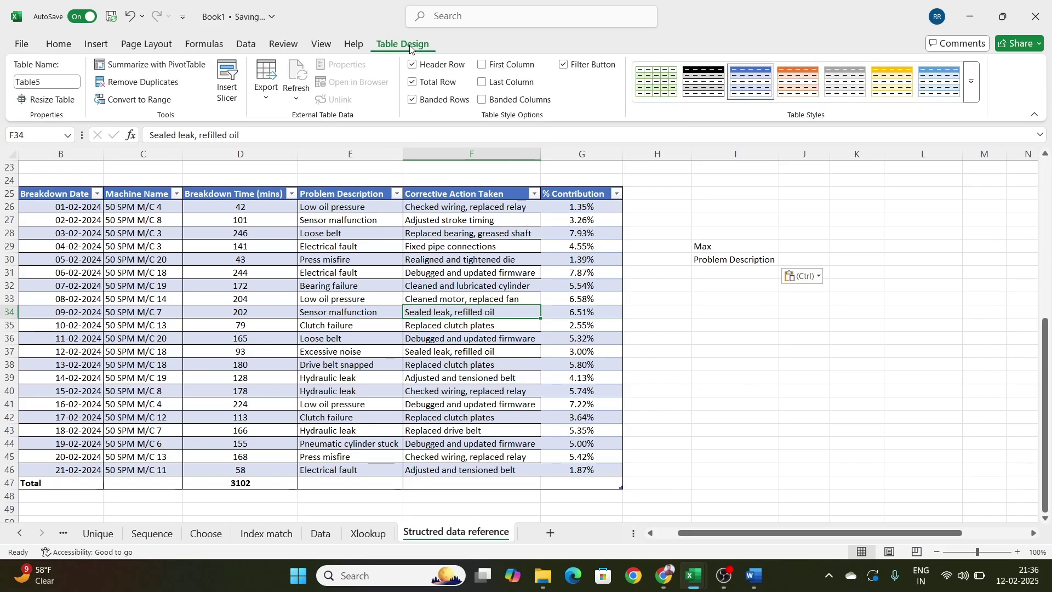
{"action": "left_click", "coordinate": [52, 82]}
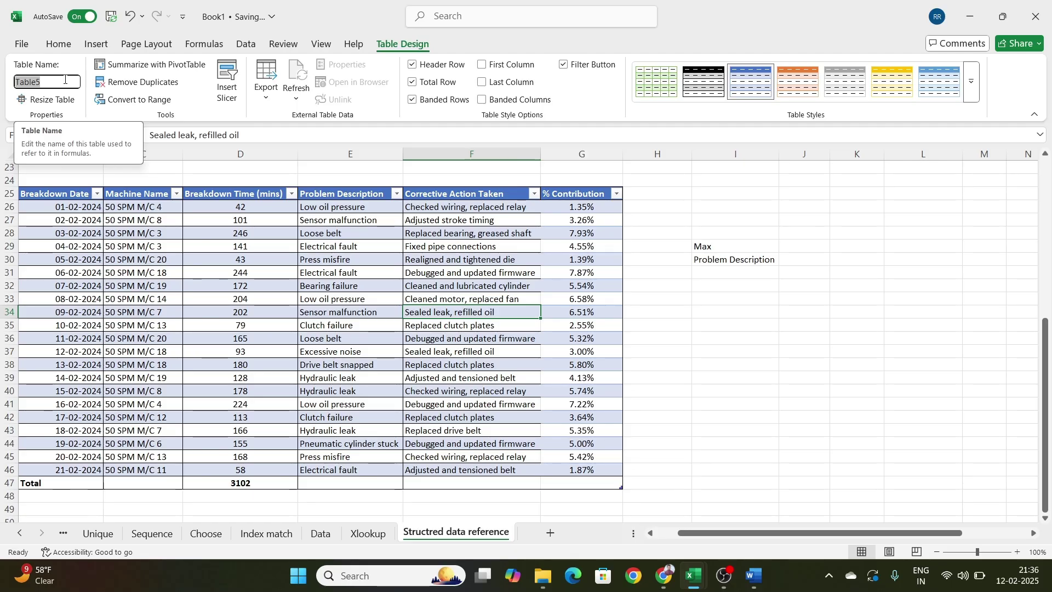
{"action": "type", "text": "Breakdown data"}
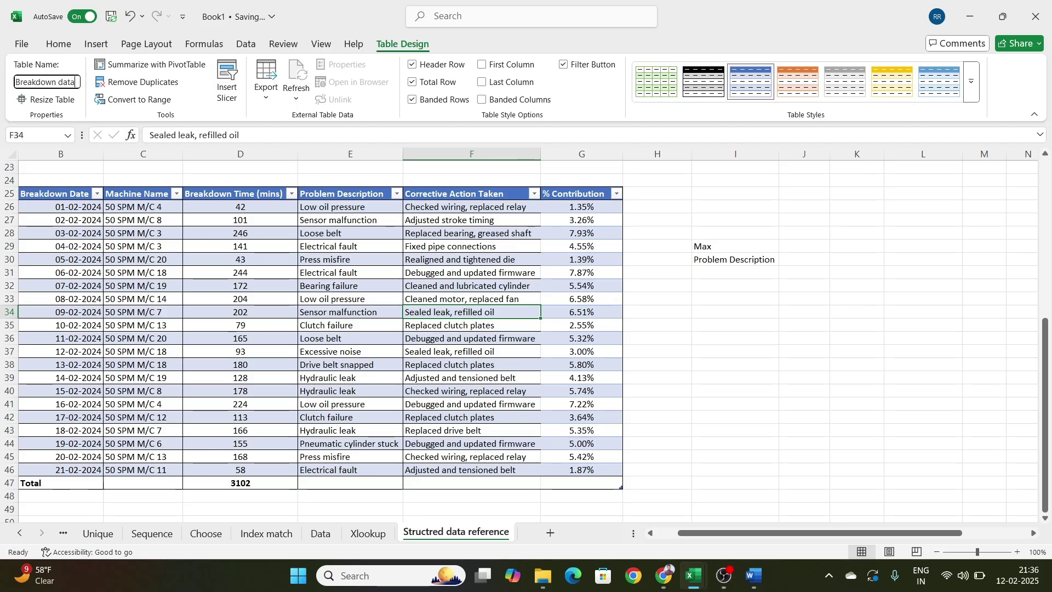
{"action": "key", "text": "Return"}
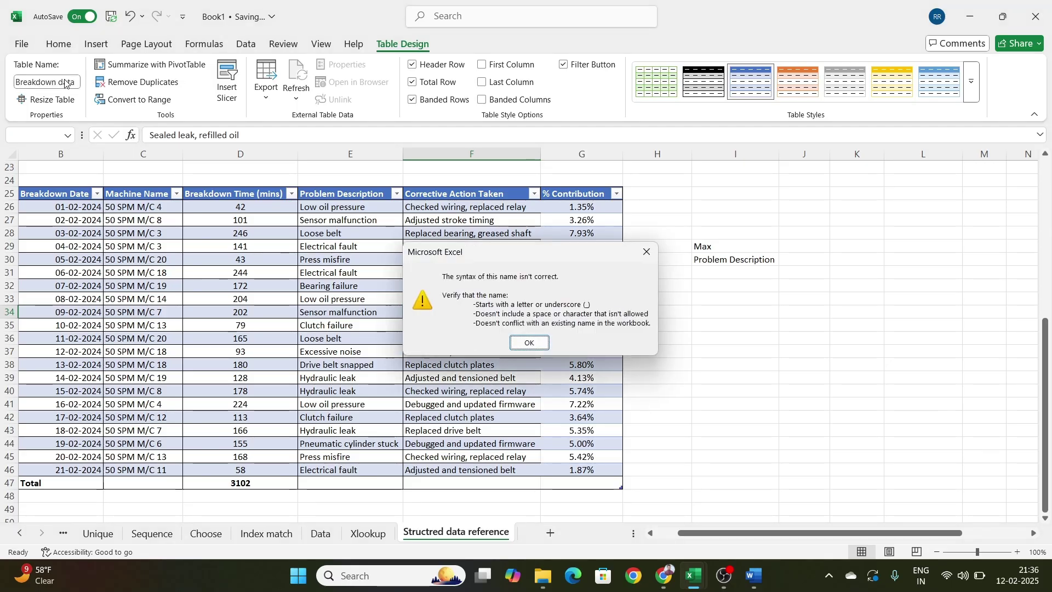
{"action": "left_click", "coordinate": [528, 342]}
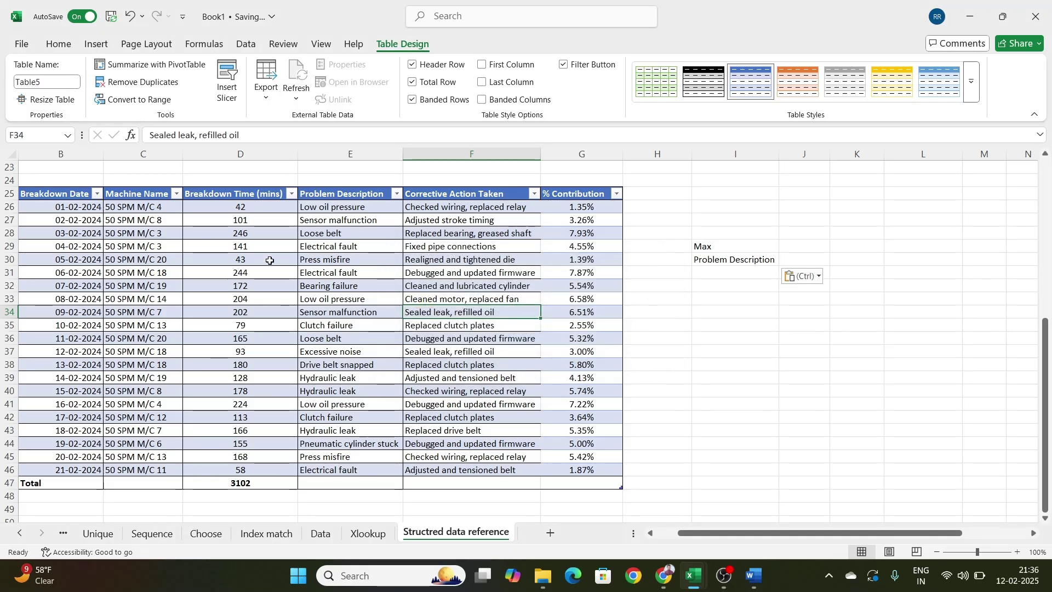
Rename the breakdown table as "Breakdndta", without spaces
{"action": "left_click", "coordinate": [166, 247]}
{"action": "left_click", "coordinate": [62, 86]}
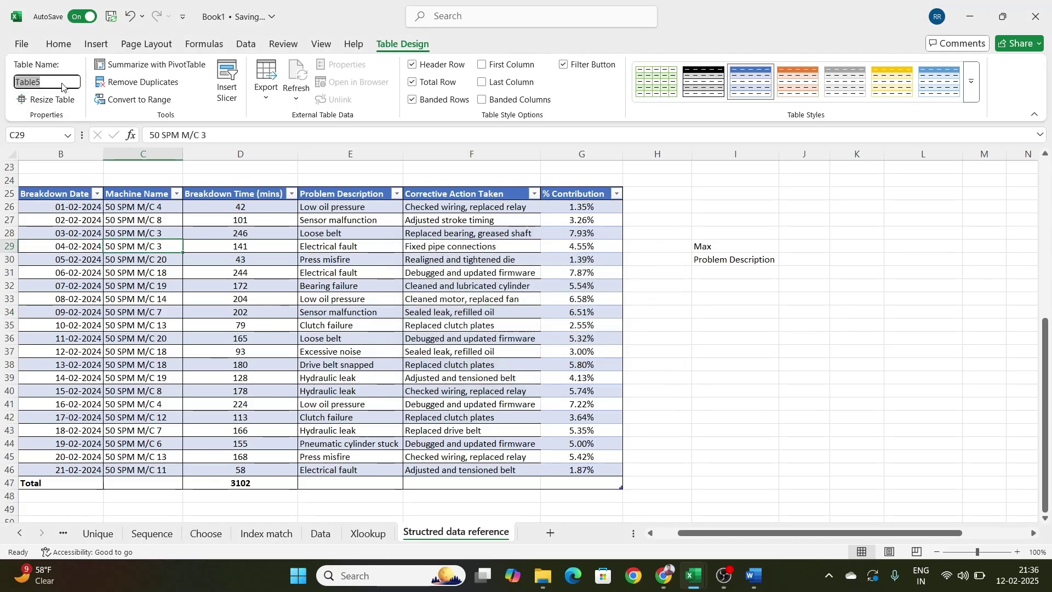
{"action": "type", "text": "Bre"}
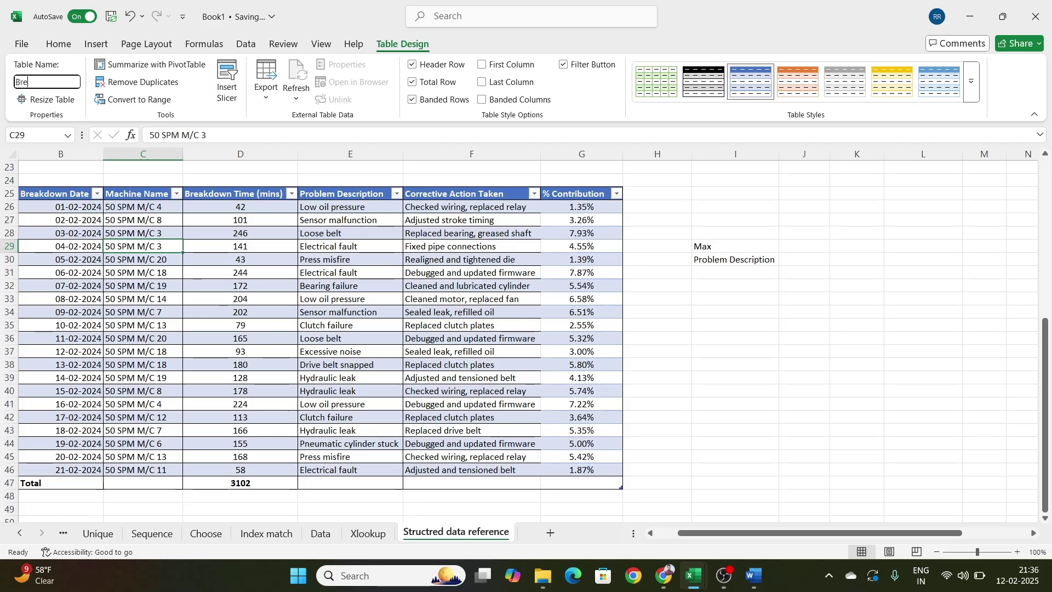
{"action": "type", "text": "akdndta"}
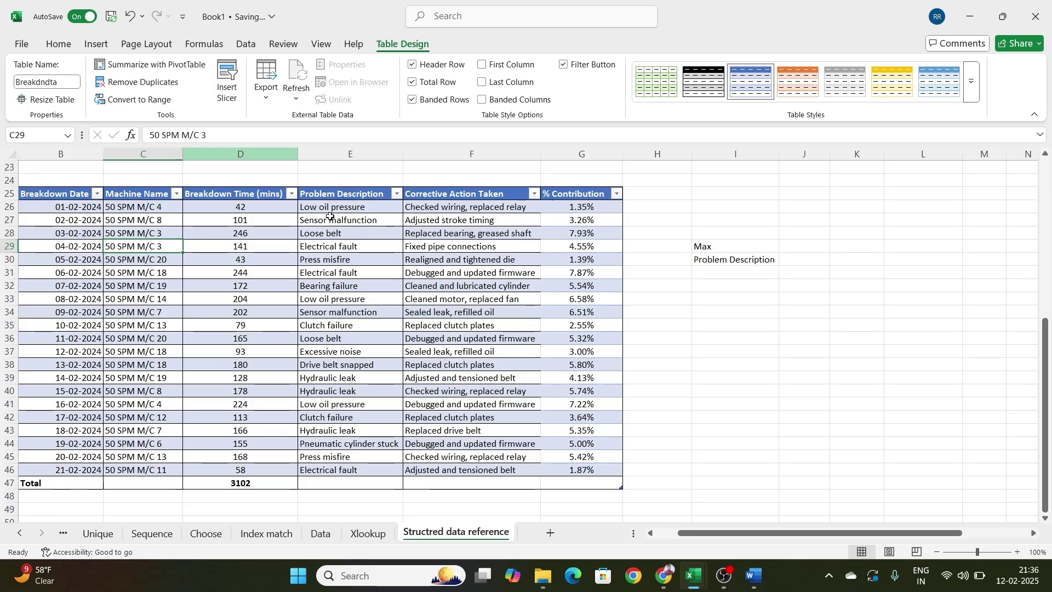
{"action": "left_click", "coordinate": [718, 379]}
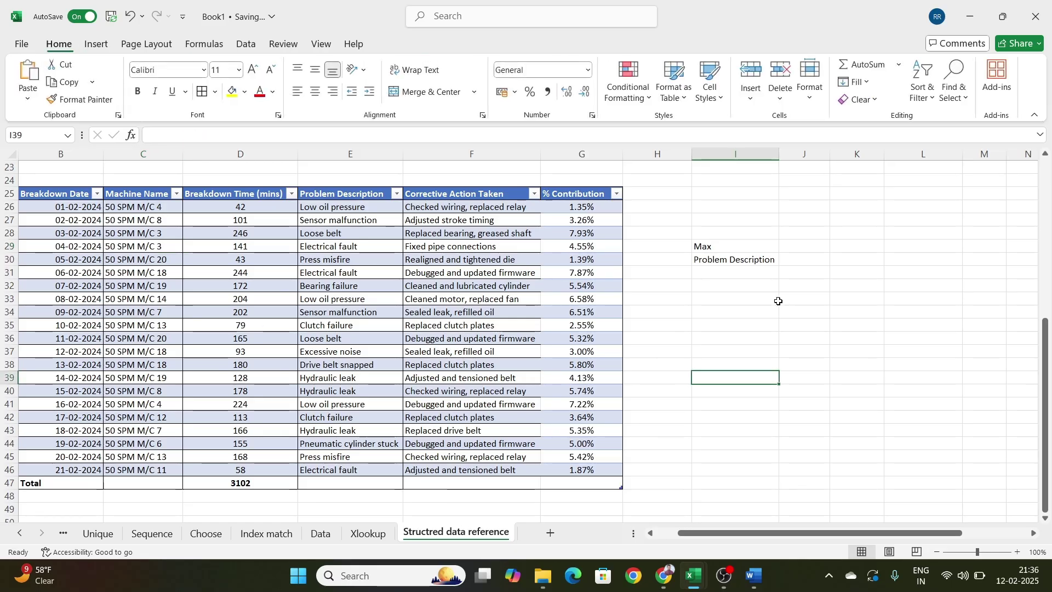
Calculate the highest contribution in cell J29 with the formula =MAX(Breakdndta[% Contribution])
{"action": "left_click", "coordinate": [810, 248]}
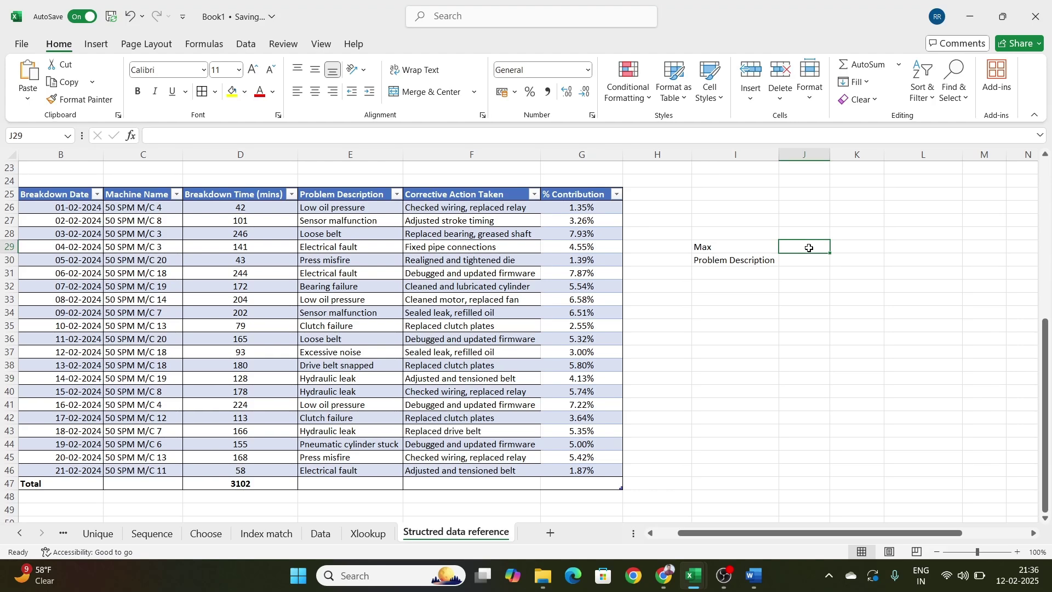
{"action": "type", "text": "="}
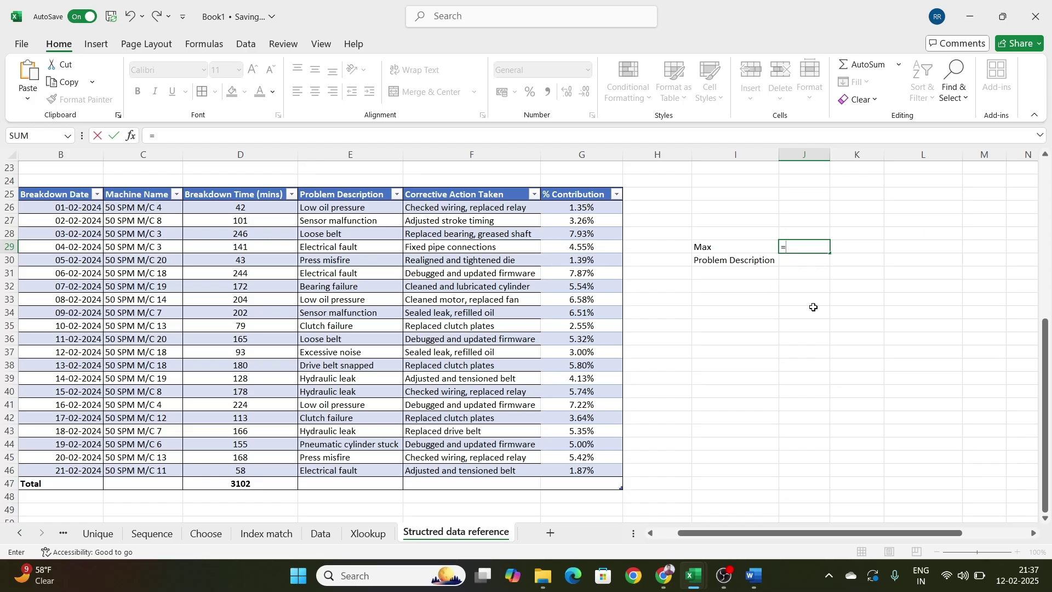
{"action": "type", "text": "max"}
{"action": "key", "text": "Tab"}
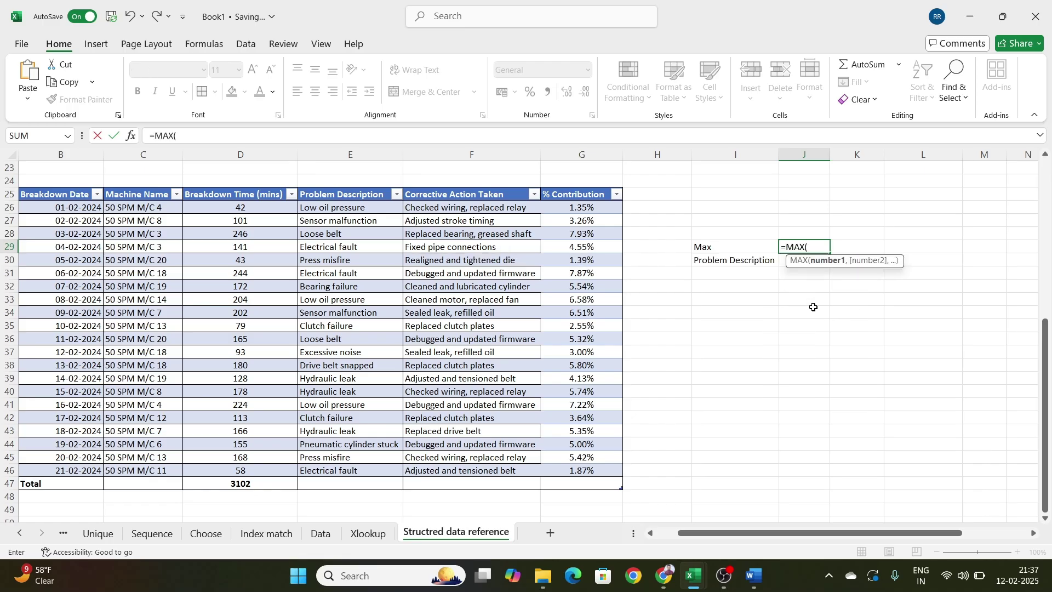
{"action": "type", "text": "br"}
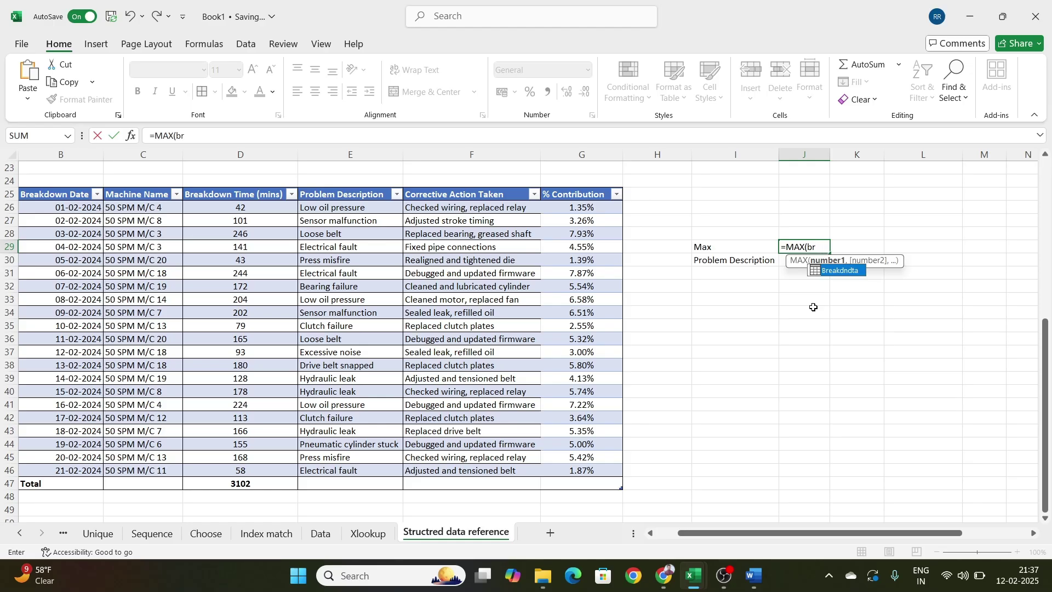
{"action": "key", "text": "Tab"}
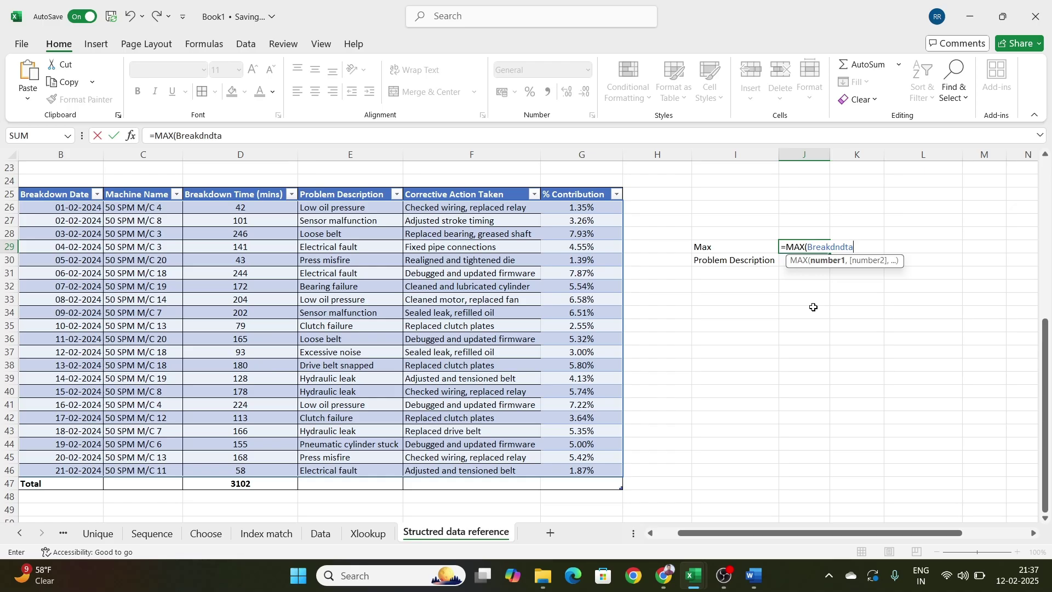
{"action": "type", "text": "["}
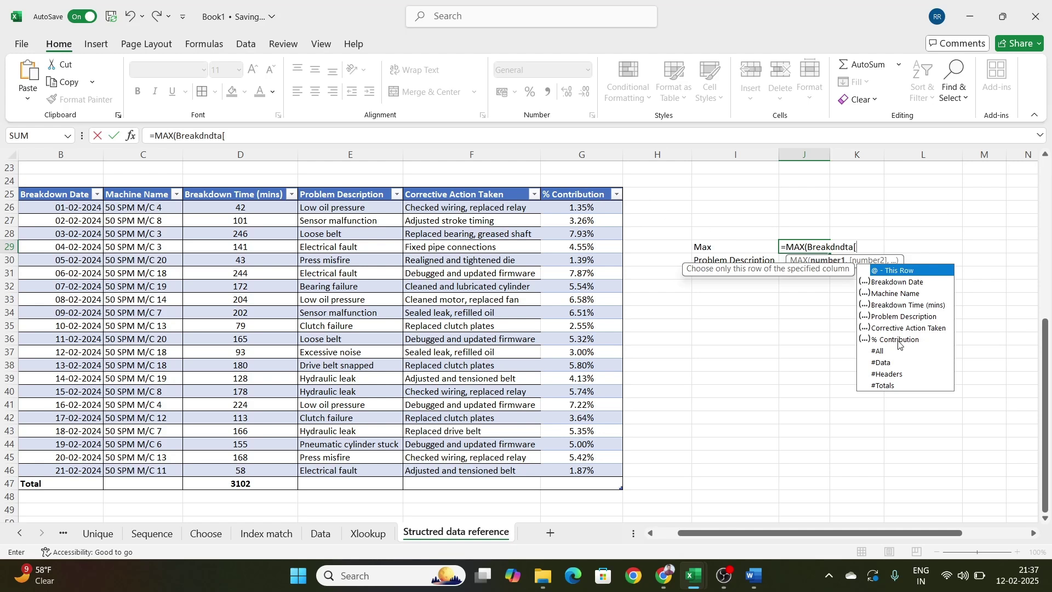
{"action": "double_click", "coordinate": [898, 340]}
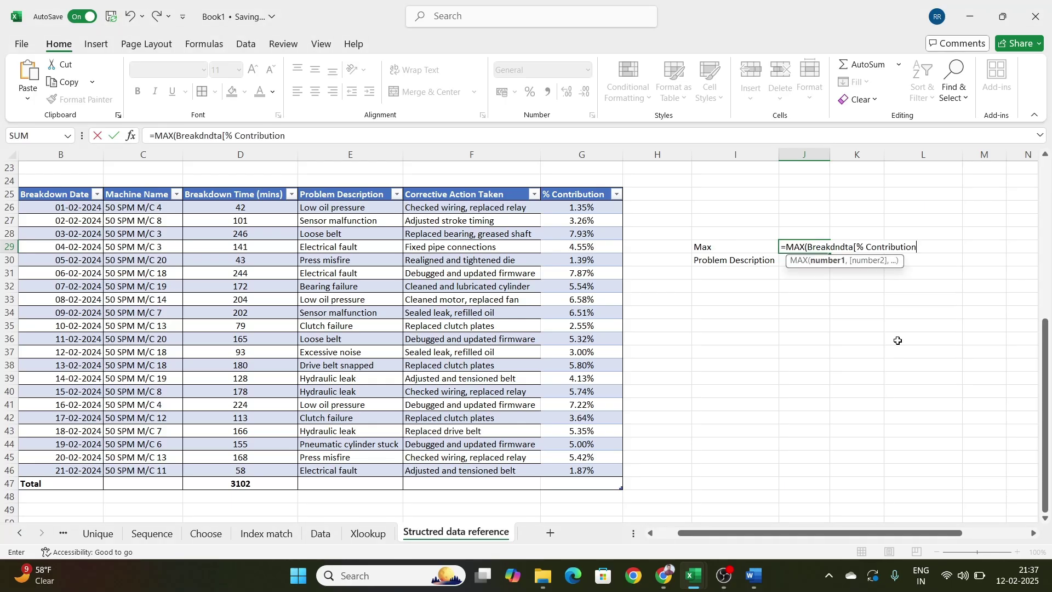
{"action": "type", "text": "])"}
{"action": "key", "text": "Return"}
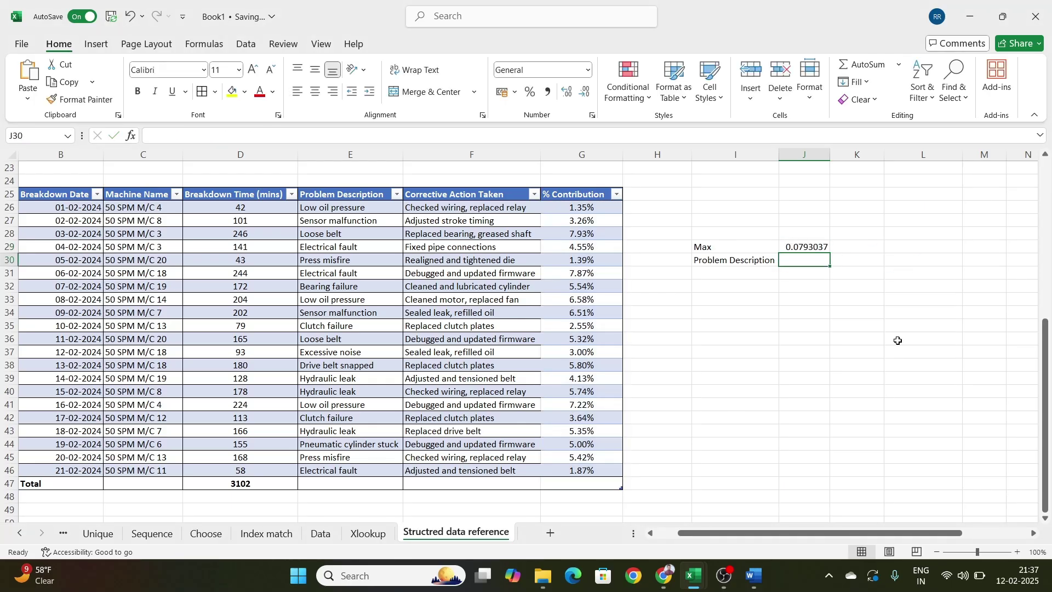
Format the maximum value in cell J29 as Percentage
{"action": "left_click", "coordinate": [814, 246]}
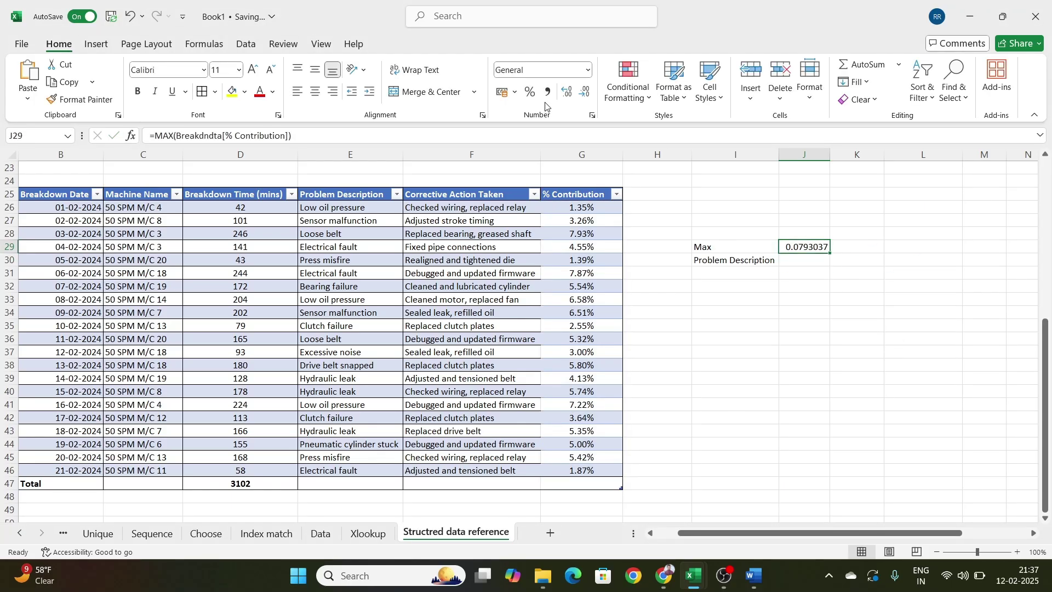
{"action": "left_click", "coordinate": [588, 70]}
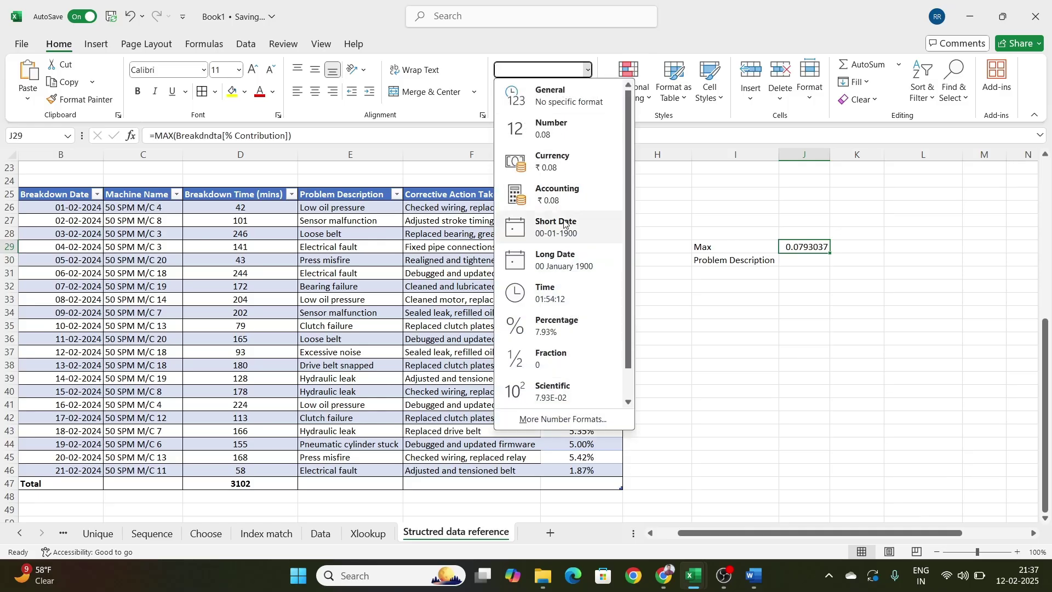
{"action": "left_click", "coordinate": [557, 324]}
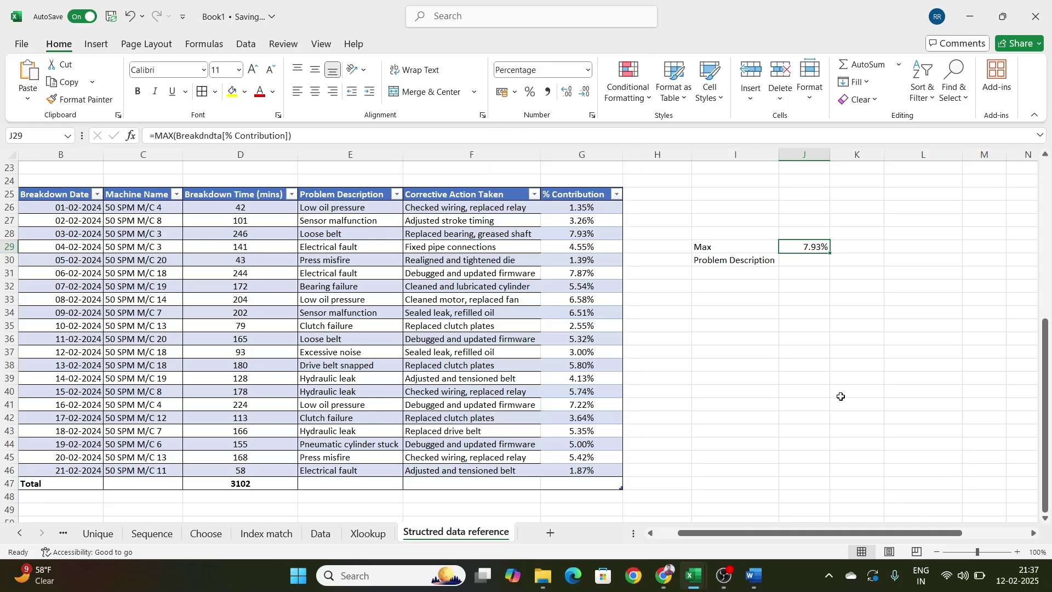
{"action": "left_click", "coordinate": [827, 367]}
Start an INDEX formula in cell J30 with Breakdndta[Problem Description] as its array
{"action": "left_click", "coordinate": [808, 262]}
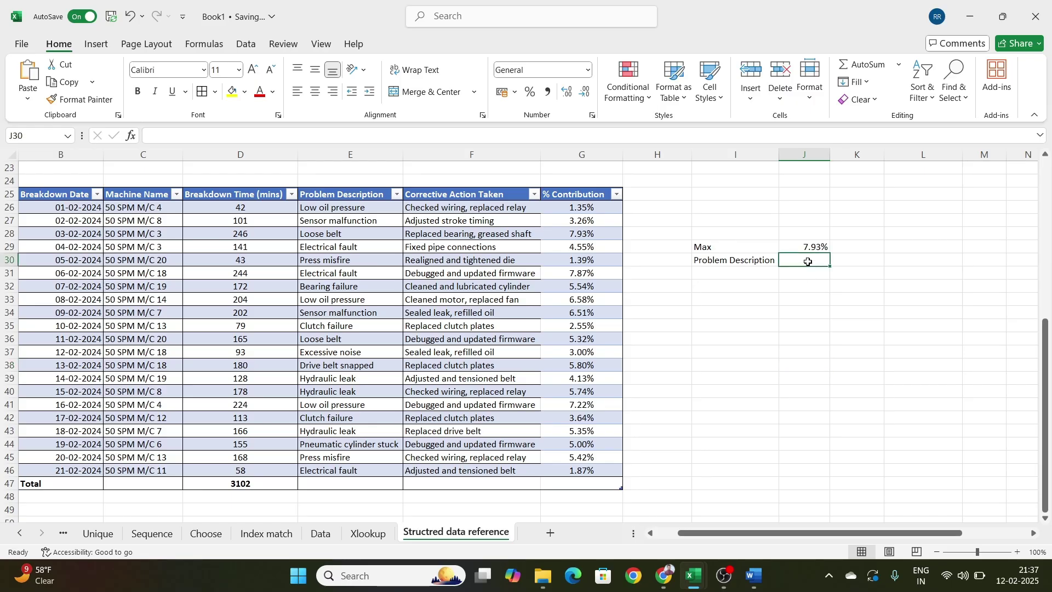
{"action": "type", "text": "="}
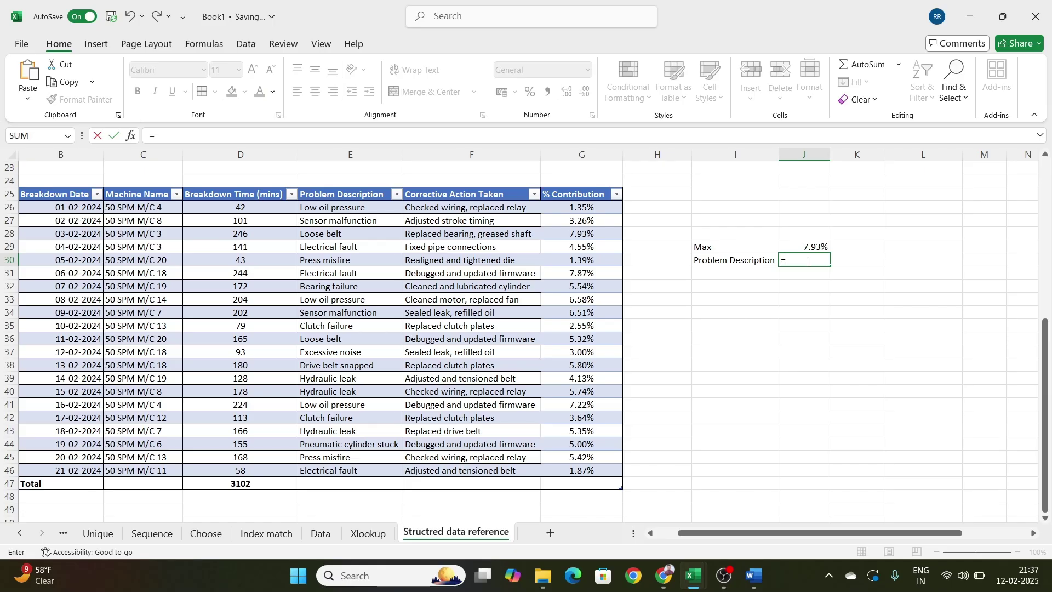
{"action": "type", "text": "in"}
{"action": "key", "text": "Tab"}
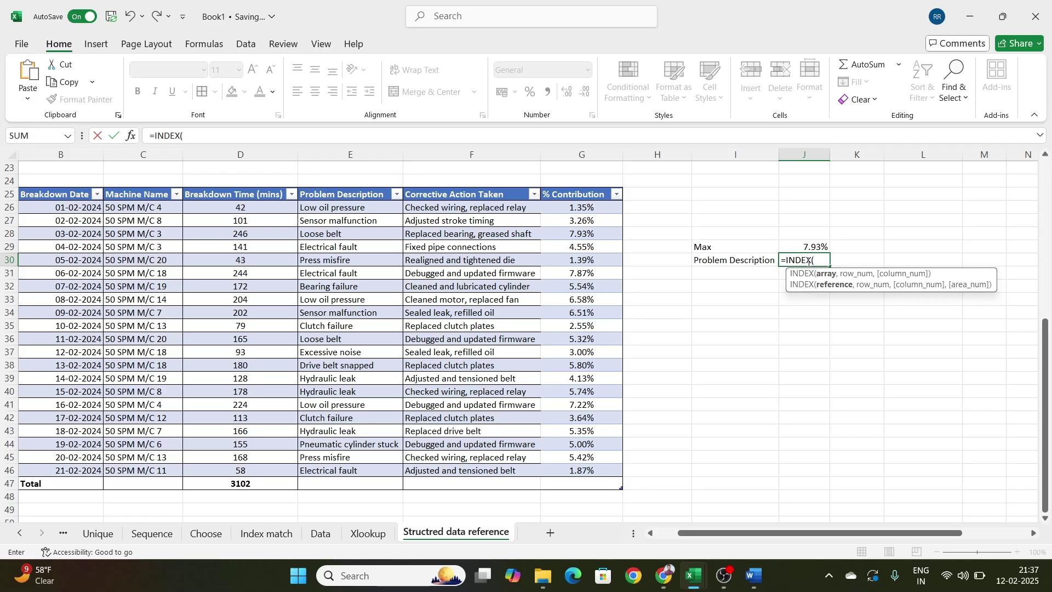
{"action": "type", "text": "b"}
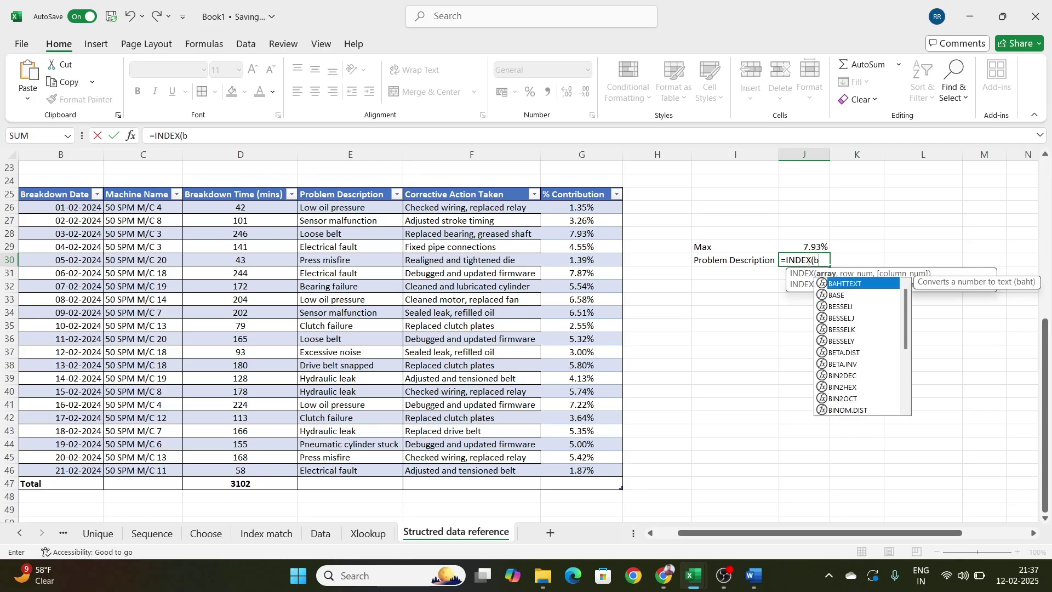
{"action": "type", "text": "r"}
{"action": "key", "text": "Tab"}
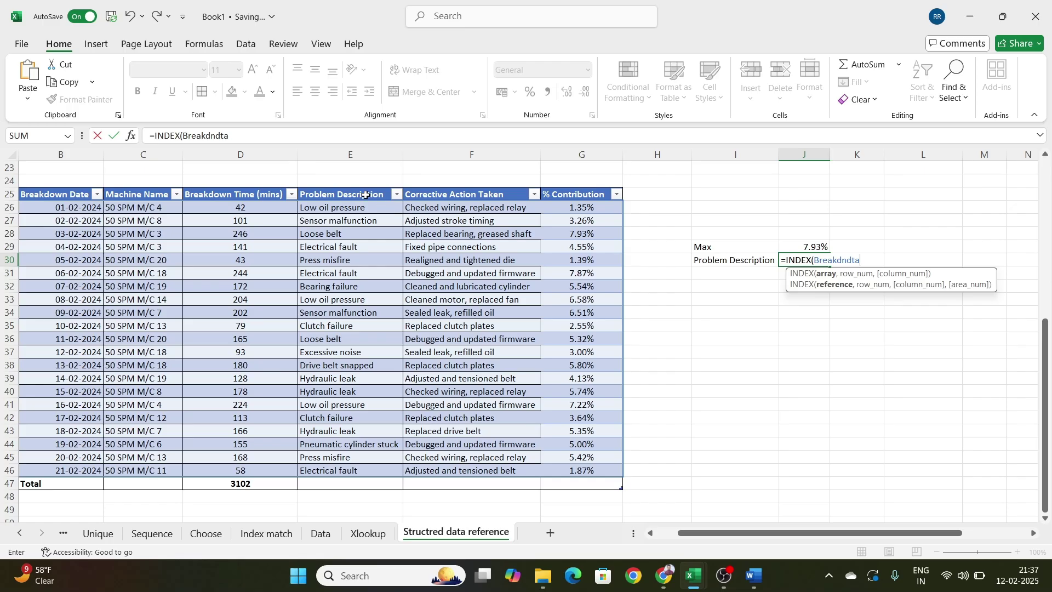
{"action": "type", "text": "["}
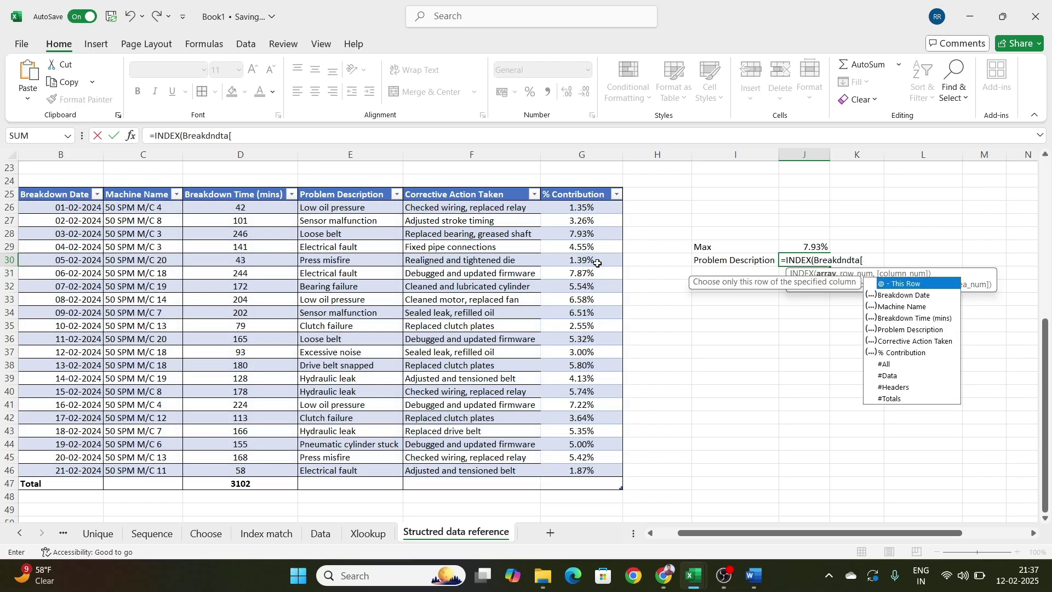
{"action": "left_click", "coordinate": [929, 330]}
{"action": "double_click", "coordinate": [929, 330]}
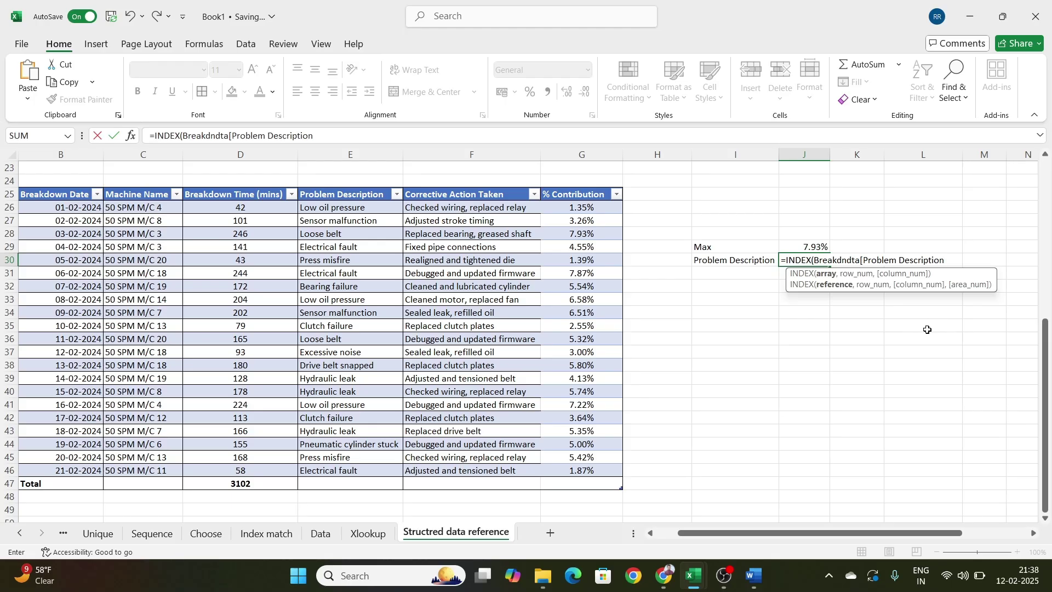
{"action": "type", "text": "]"}
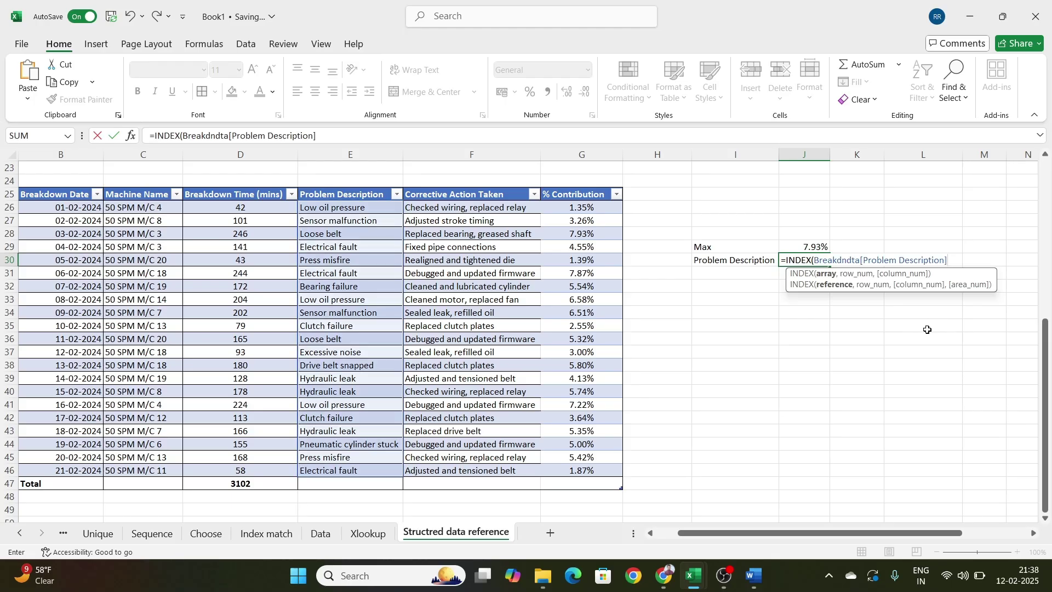
Add MATCH(J29,Breakdndta[% Contribution],0) as the row number of the INDEX formula, using an exact match
{"action": "type", "text": ",mat"}
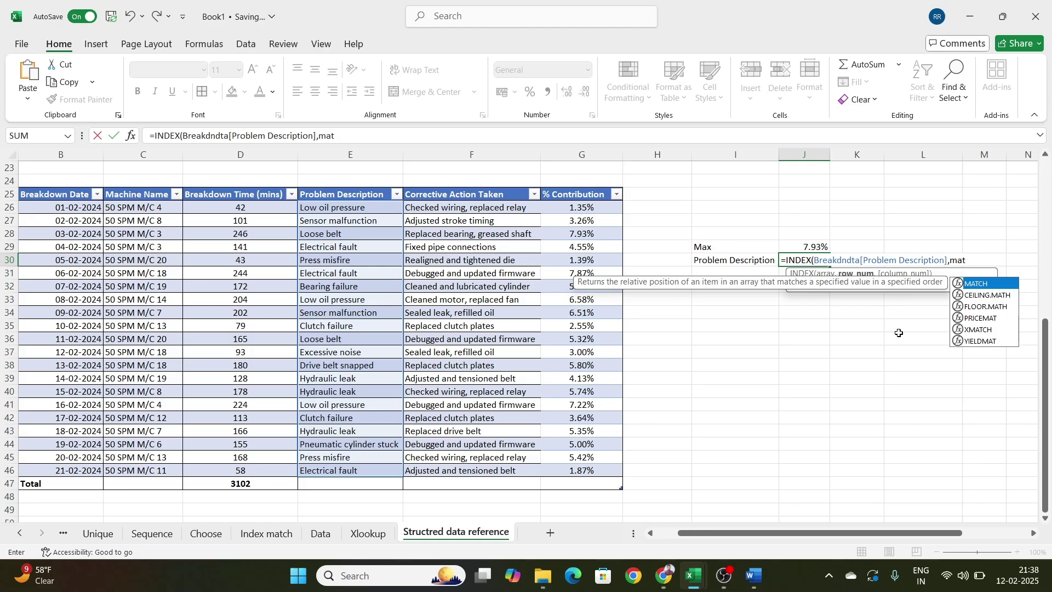
{"action": "key", "text": "Tab"}
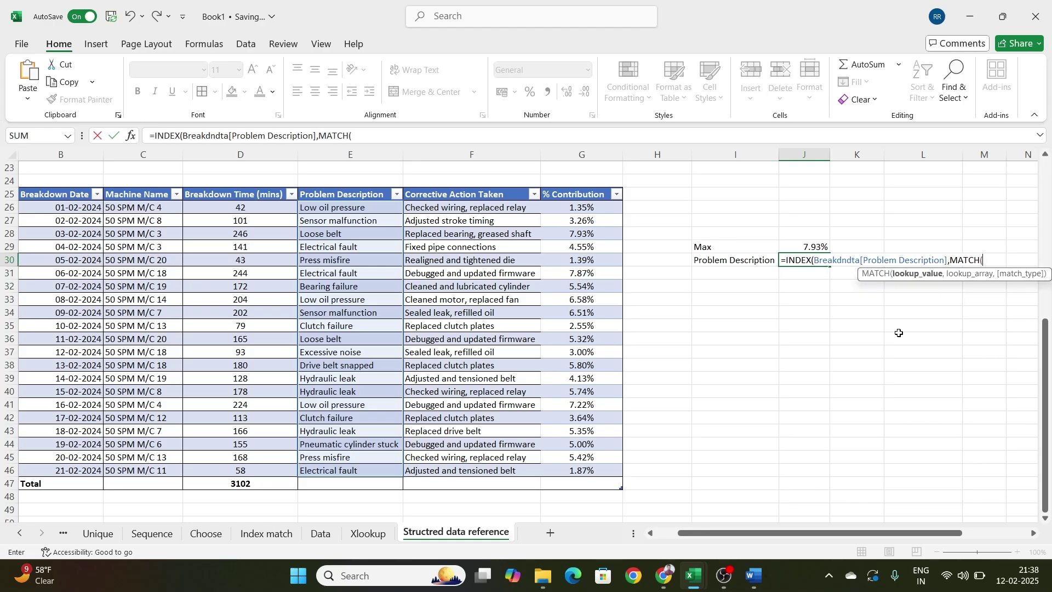
{"action": "left_click", "coordinate": [816, 247]}
{"action": "type", "text": ","}
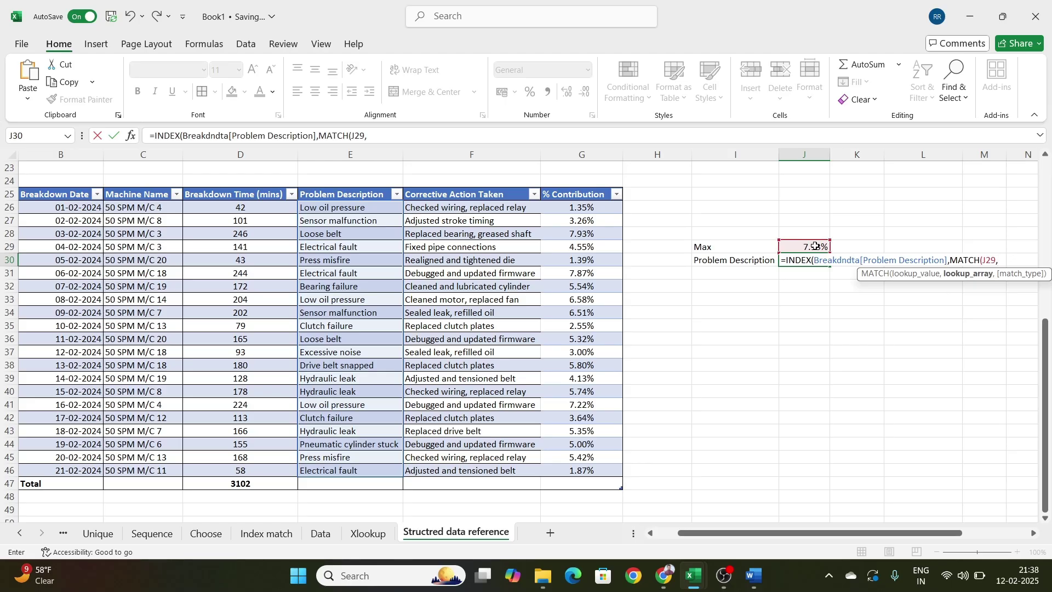
{"action": "type", "text": "bre"}
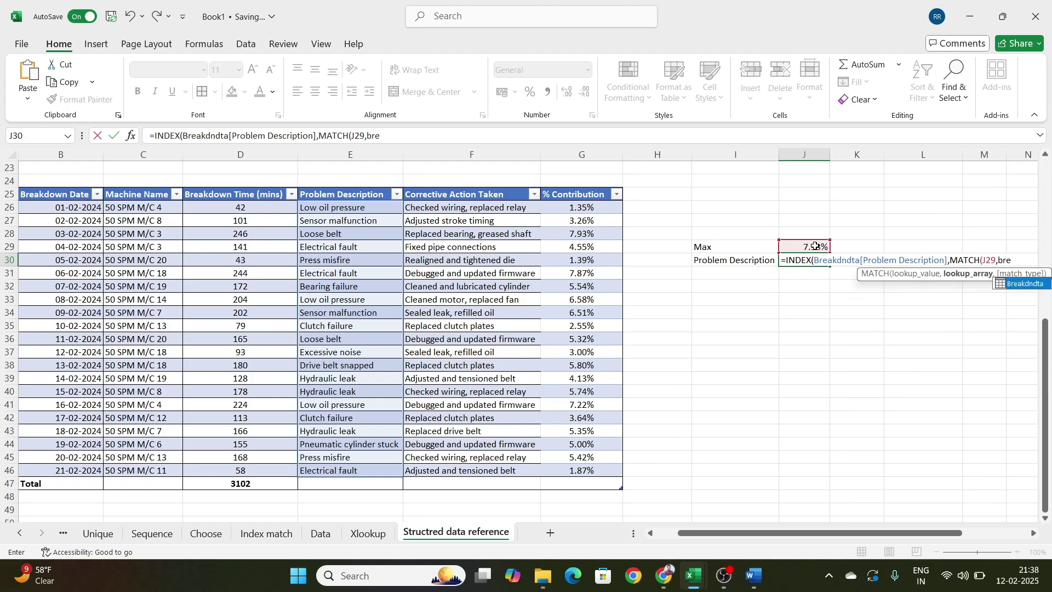
{"action": "key", "text": "Tab"}
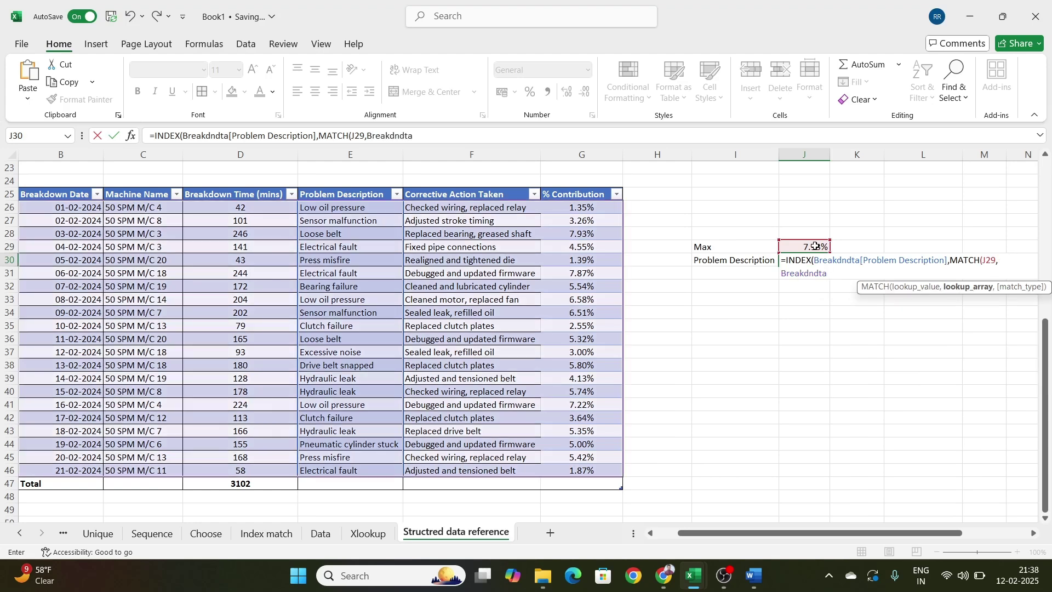
{"action": "type", "text": "["}
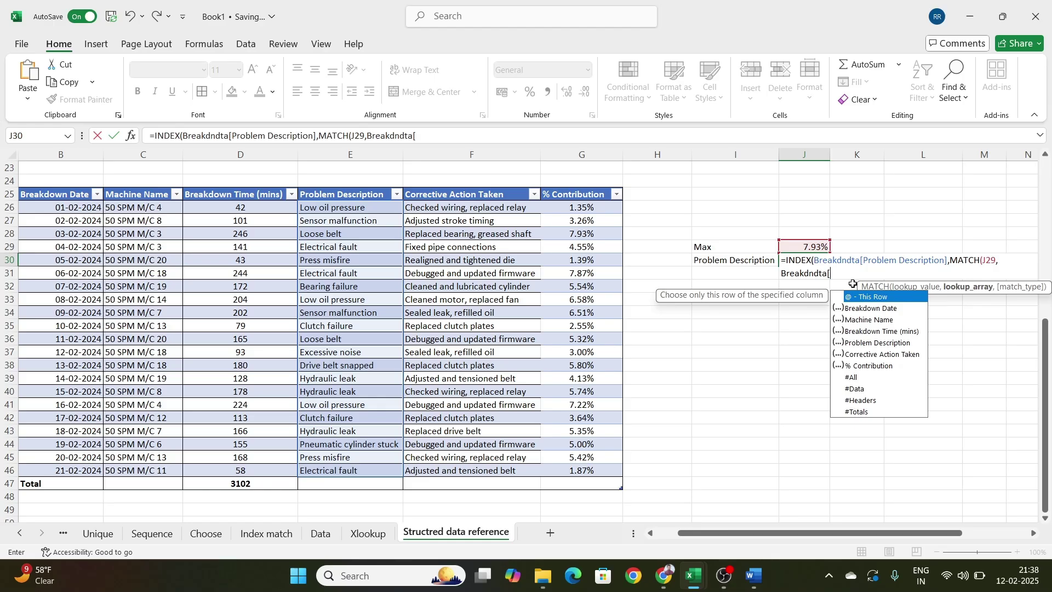
{"action": "double_click", "coordinate": [886, 366]}
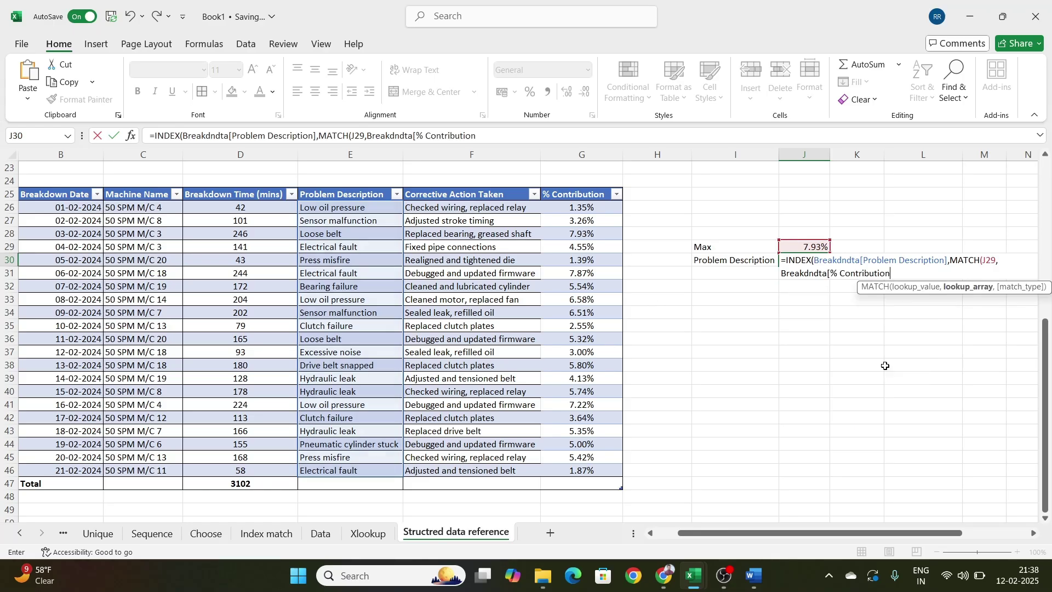
{"action": "type", "text": "]"}
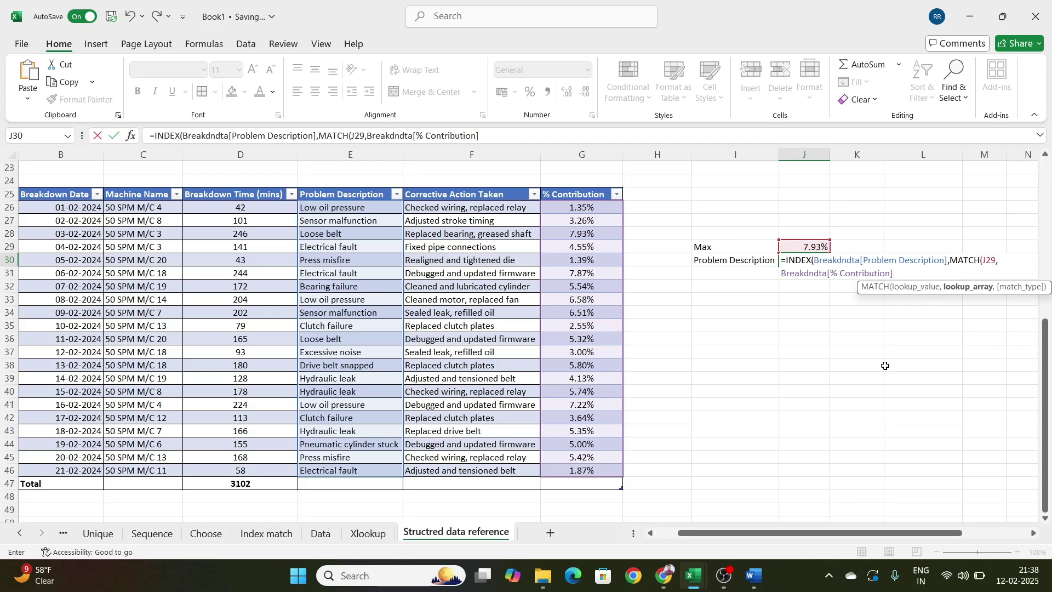
{"action": "type", "text": ")"}
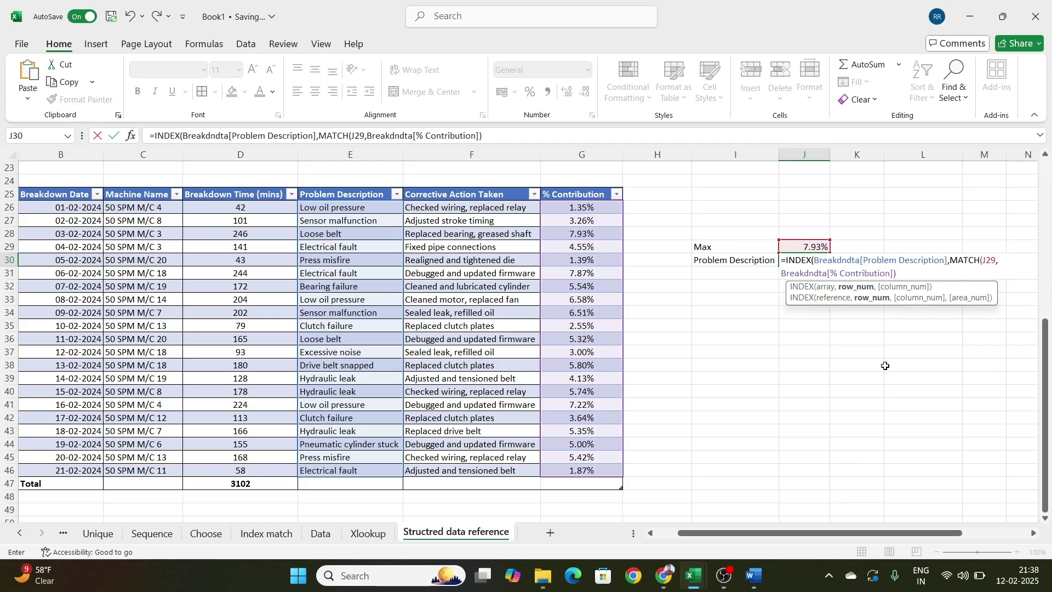
{"action": "key", "text": "BackSpace"}
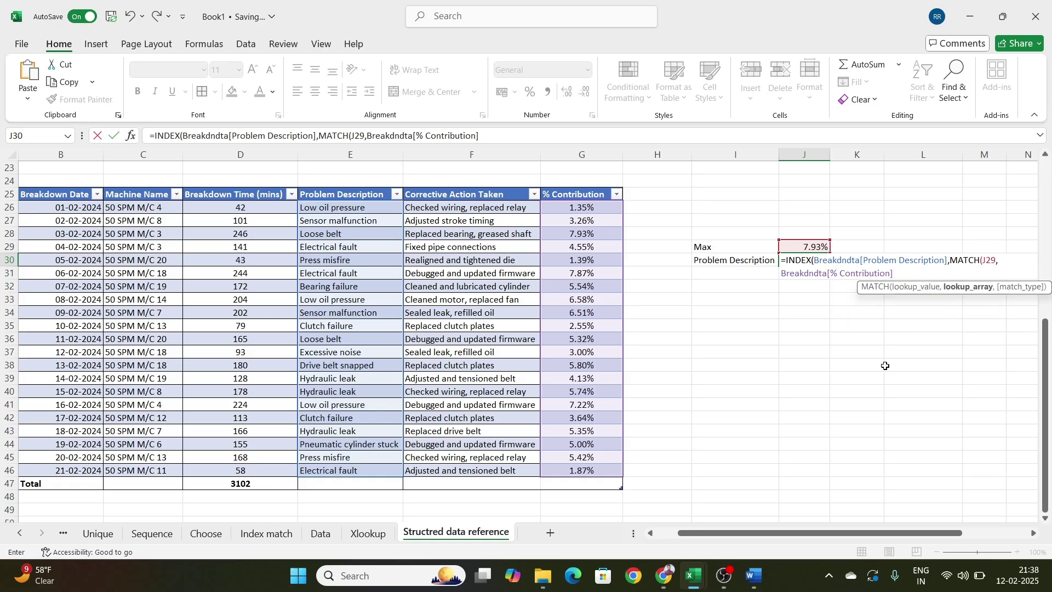
{"action": "type", "text": ","}
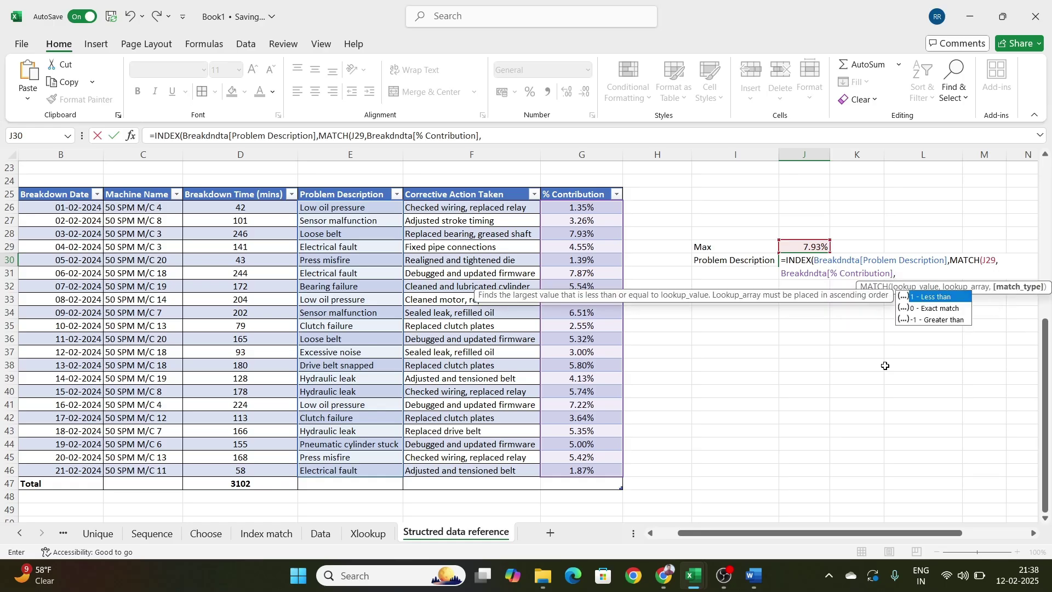
{"action": "type", "text": "0)"}
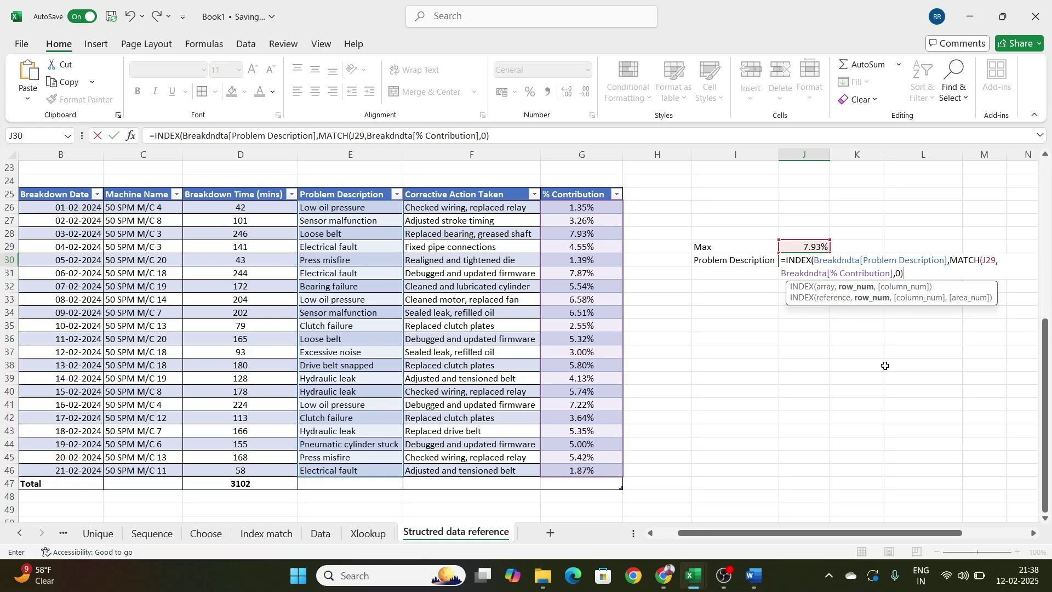
Complete the INDEX formula in J30 with its missing closing parenthesis, and widen columns I and J slightly
{"action": "key", "text": "Return"}
{"action": "key", "text": "Return"}
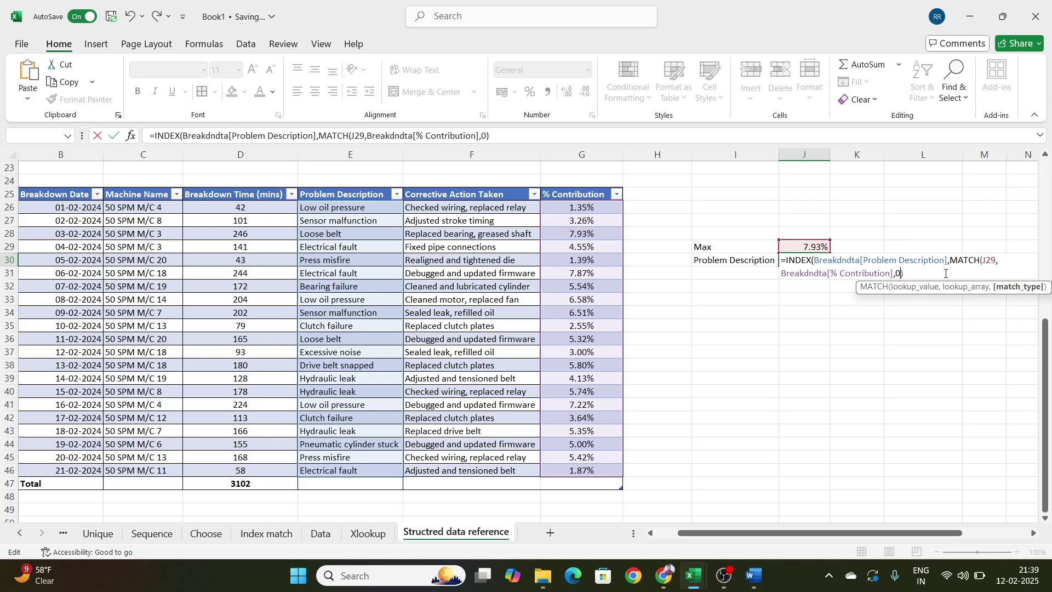
{"action": "key", "text": "Right"}
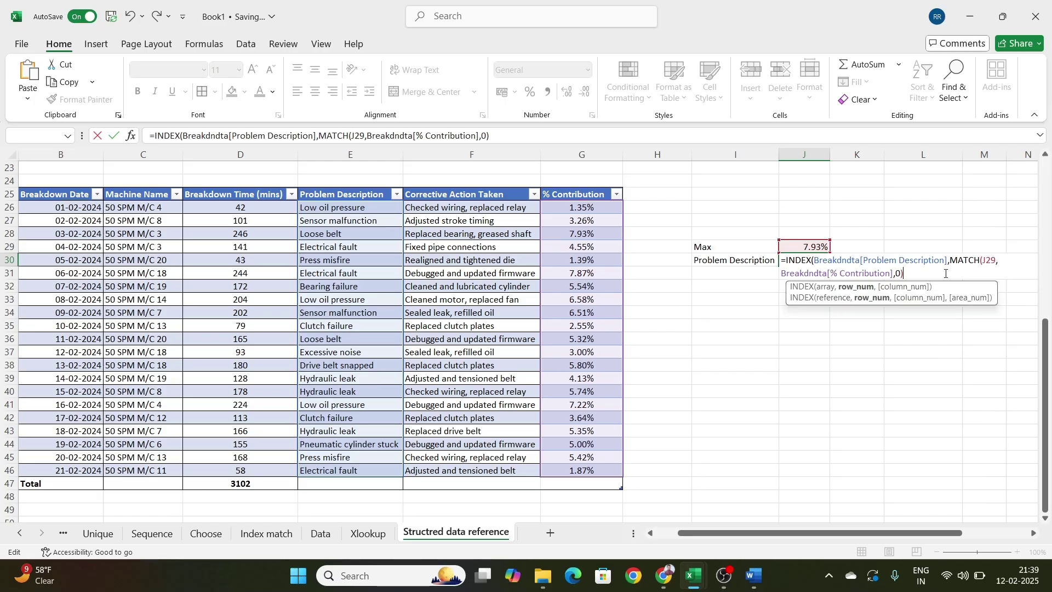
{"action": "type", "text": ")"}
{"action": "key", "text": "ctrl+Return"}
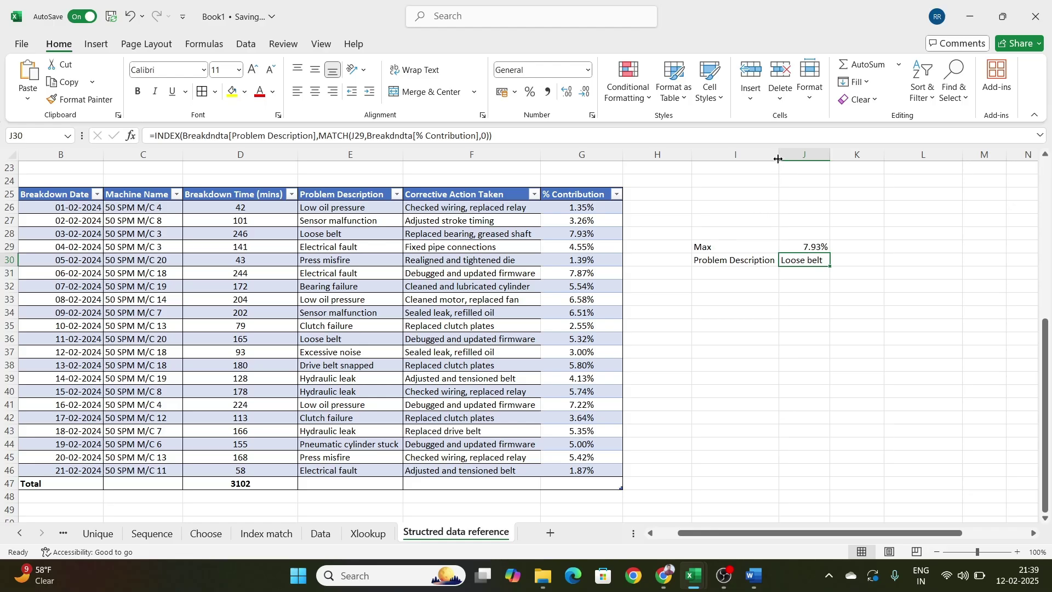
{"action": "left_click_drag", "start_coordinate": [779, 159], "coordinate": [847, 159]}
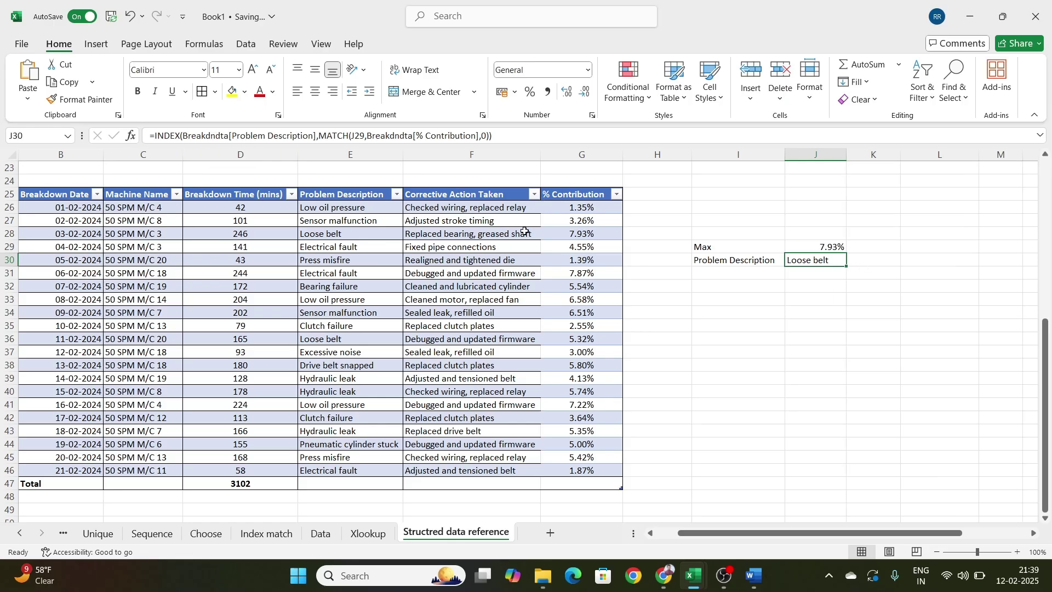
Check the problem description lookup in J30 against the table's % Contribution column
{"action": "left_click_drag", "start_coordinate": [580, 204], "coordinate": [581, 467]}
{"action": "left_click", "coordinate": [787, 416]}
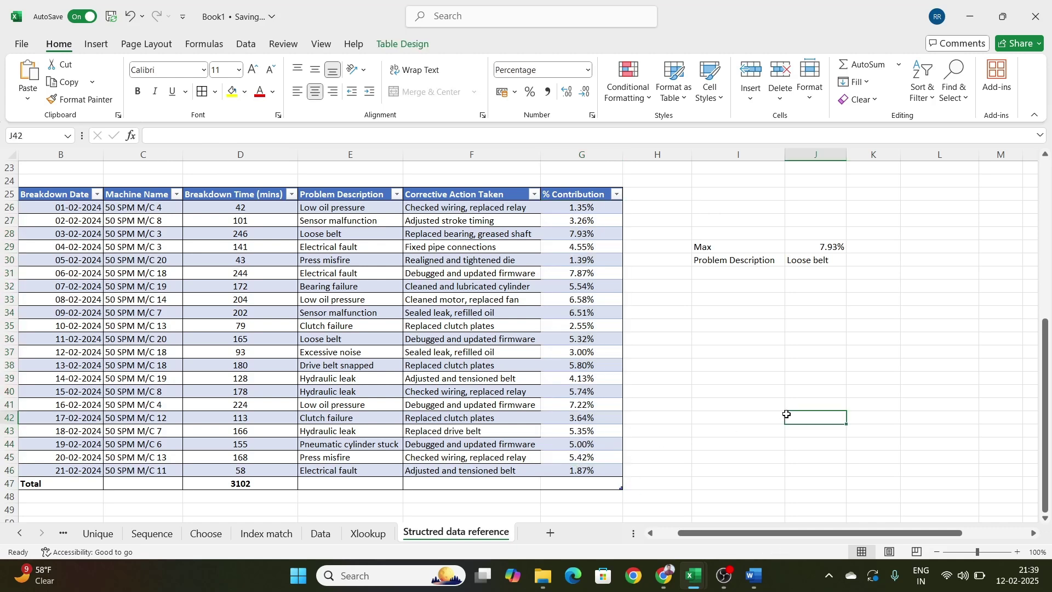
{"action": "left_click", "coordinate": [821, 266]}
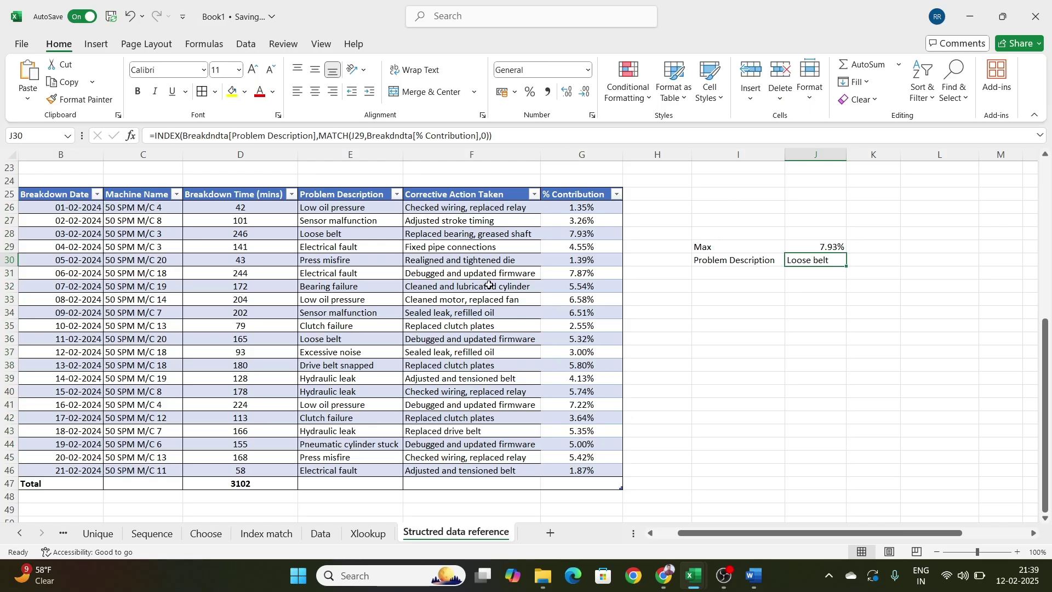
{"action": "scroll", "coordinate": [489, 284], "scroll_direction": "down", "scroll_amount": 2}
{"action": "scroll", "coordinate": [490, 285], "scroll_direction": "up", "scroll_amount": 3}
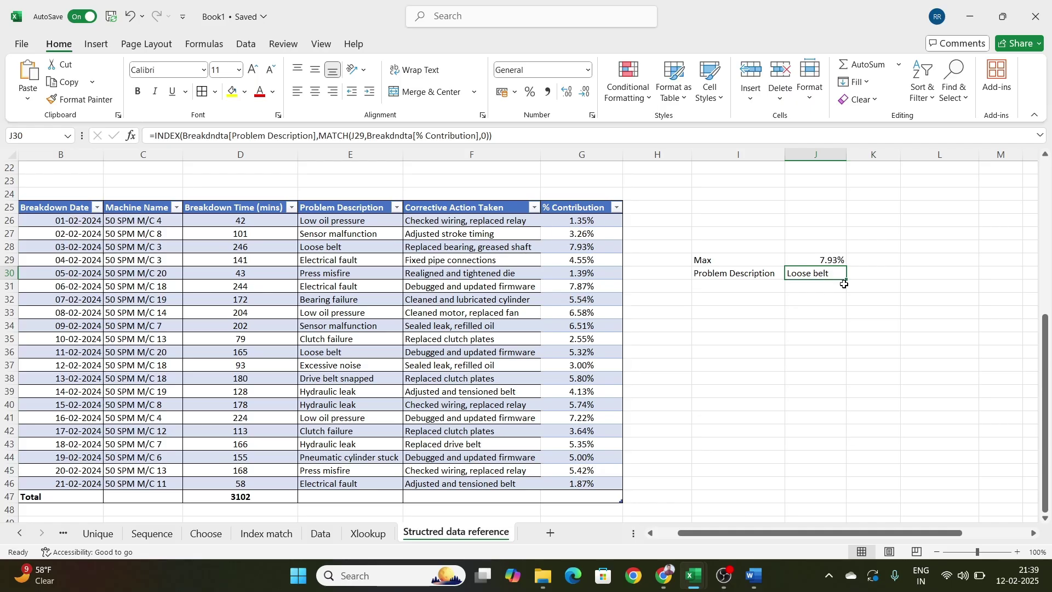
{"action": "left_click", "coordinate": [816, 303]}
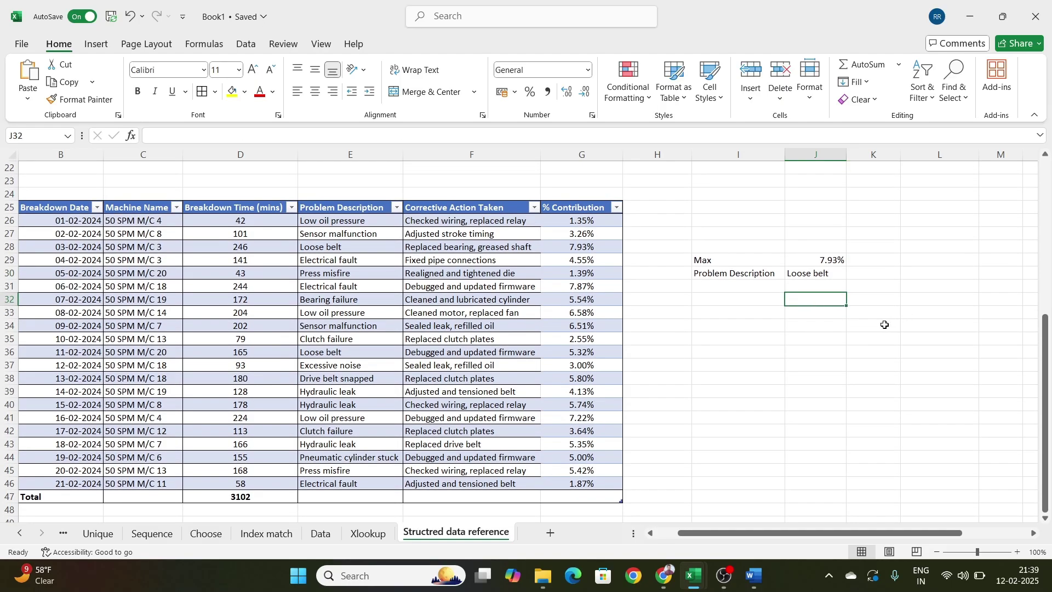
{"action": "left_click", "coordinate": [885, 325]}
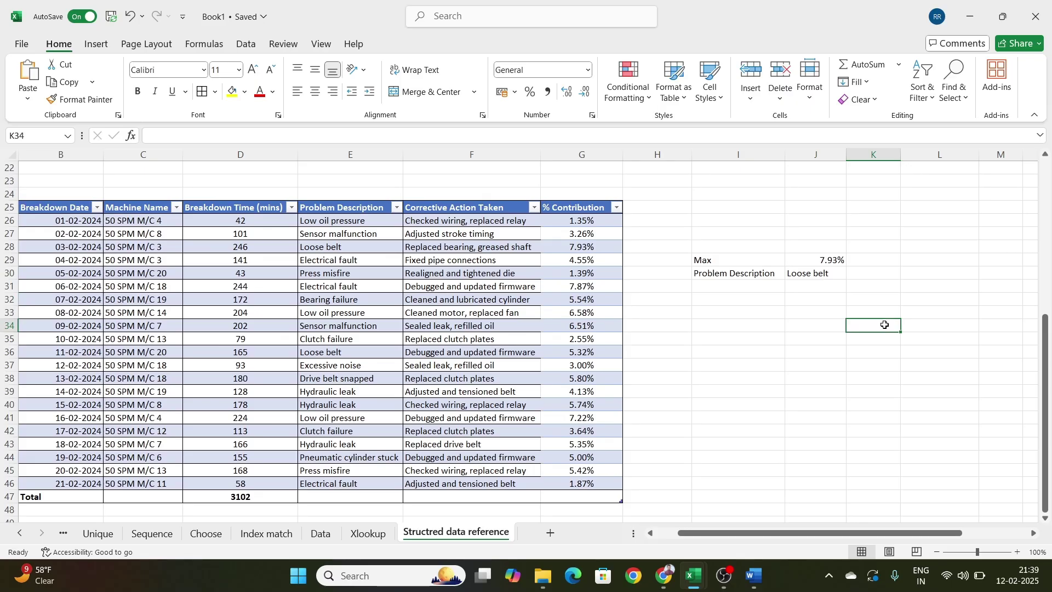